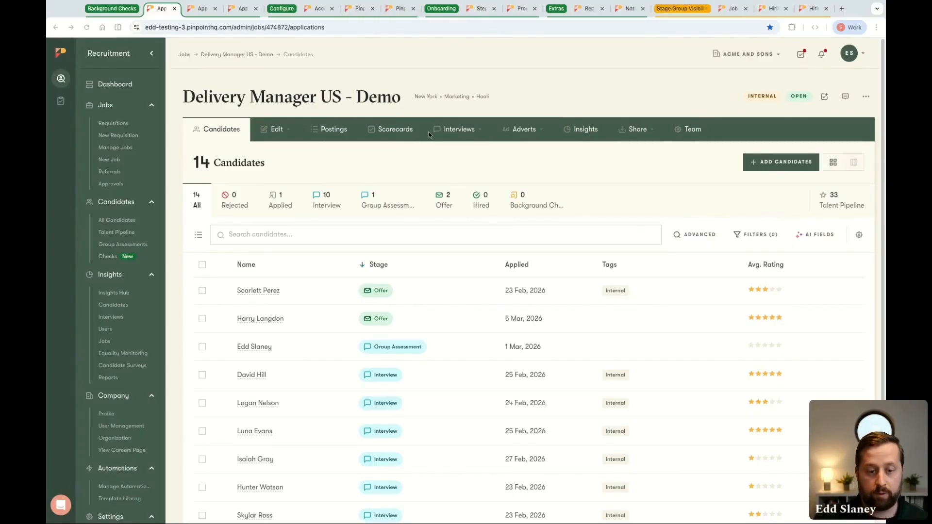
# Start a Pinpoint Checks order for the Offer-stage candidate who applied on 5 Mar, 2026, choosing the US - Managers and Above package
pyautogui.click(267, 319)
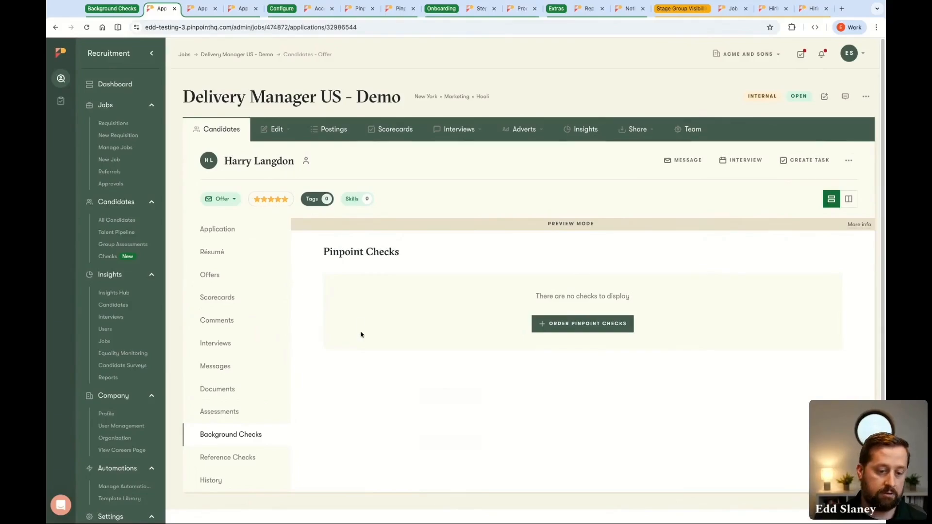
pyautogui.click(577, 328)
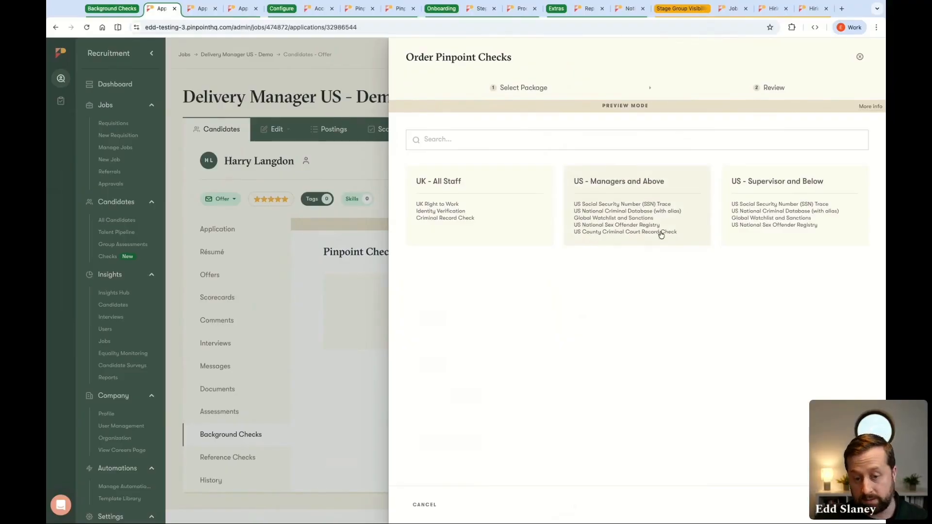
pyautogui.click(638, 200)
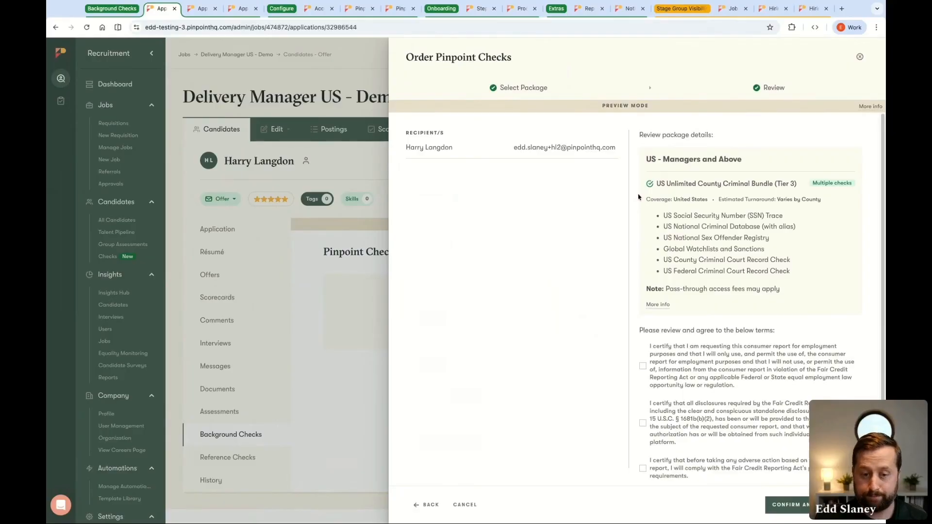
# Agree to all three certification terms for the US - Managers and Above package and confirm the order
pyautogui.scroll(-1, 706, 229)
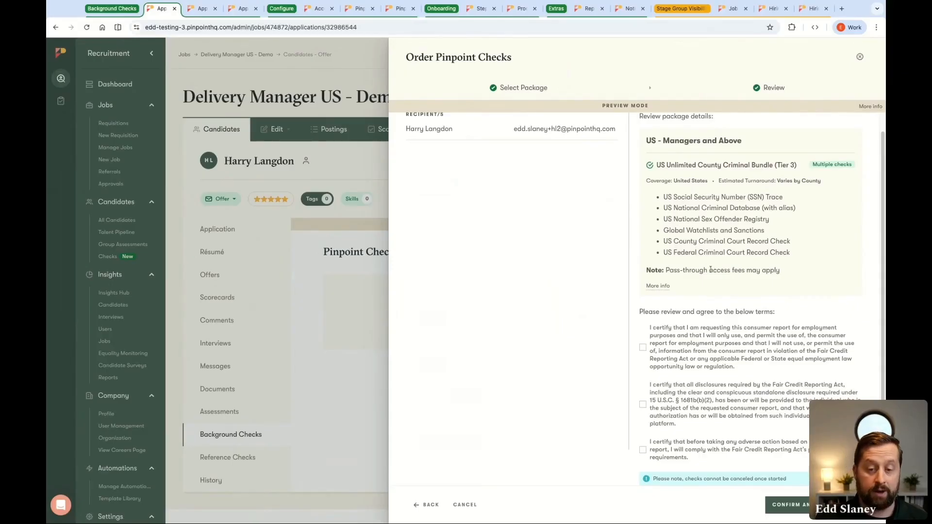
pyautogui.click(642, 349)
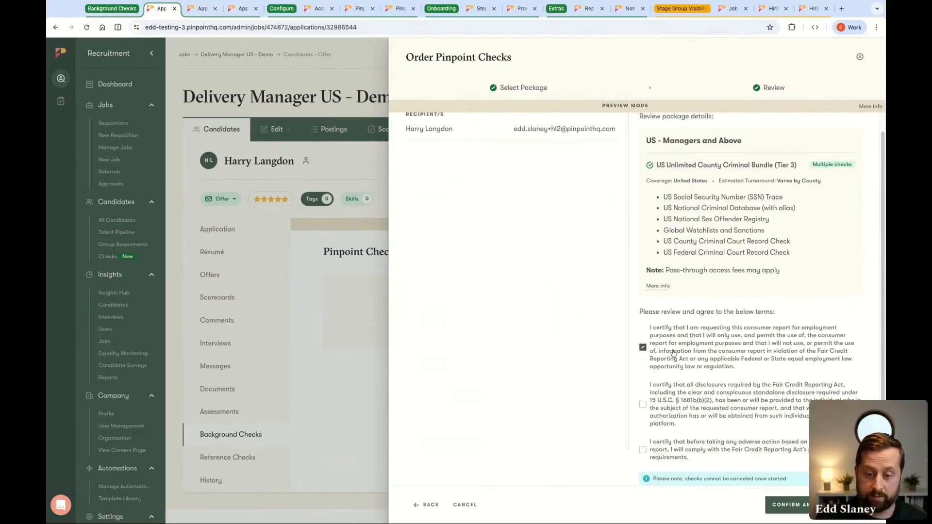
pyautogui.click(644, 406)
pyautogui.click(644, 451)
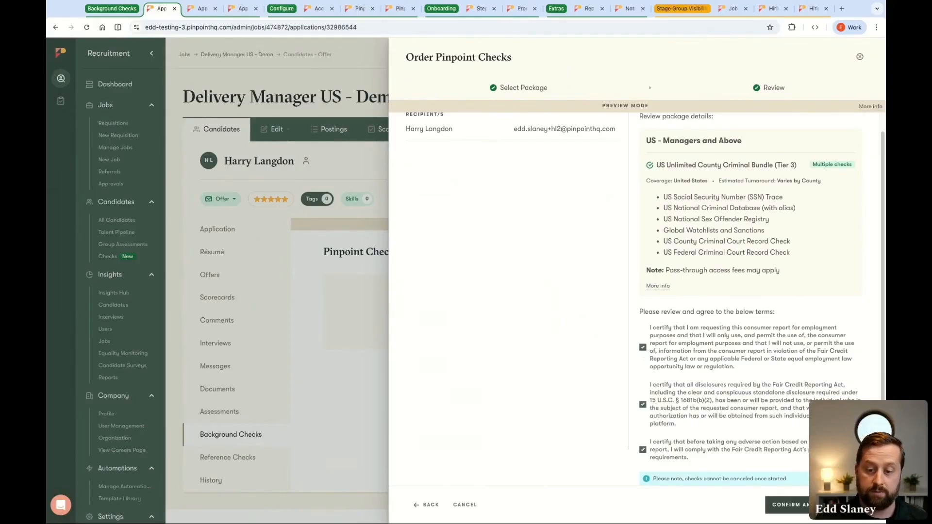
pyautogui.click(787, 505)
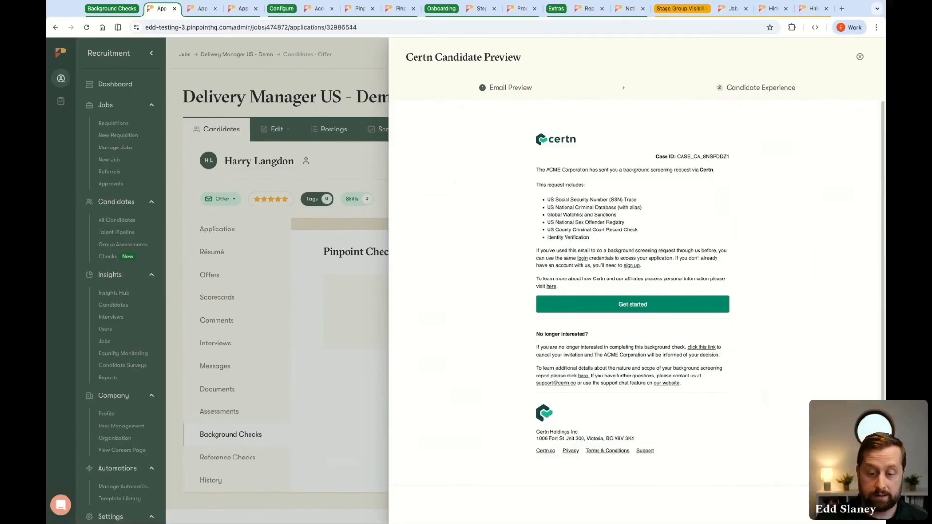
# Complete the Certn email and candidate experience preview and review the results of the ordered checks
pyautogui.click(855, 505)
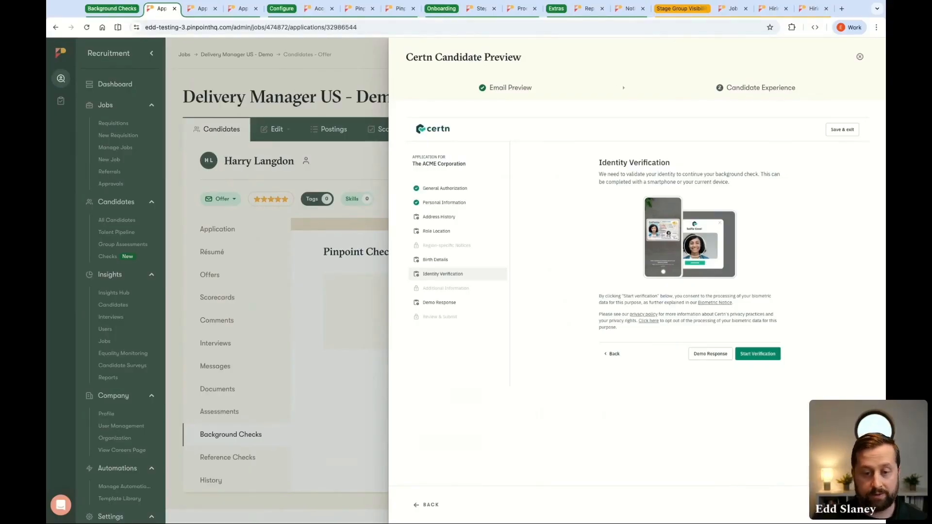
pyautogui.click(843, 505)
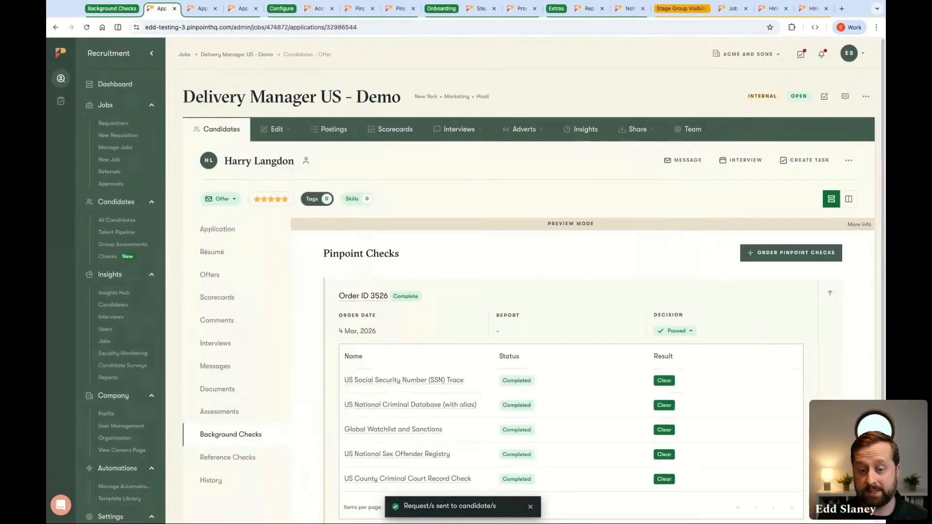
pyautogui.scroll(-2, 791, 443)
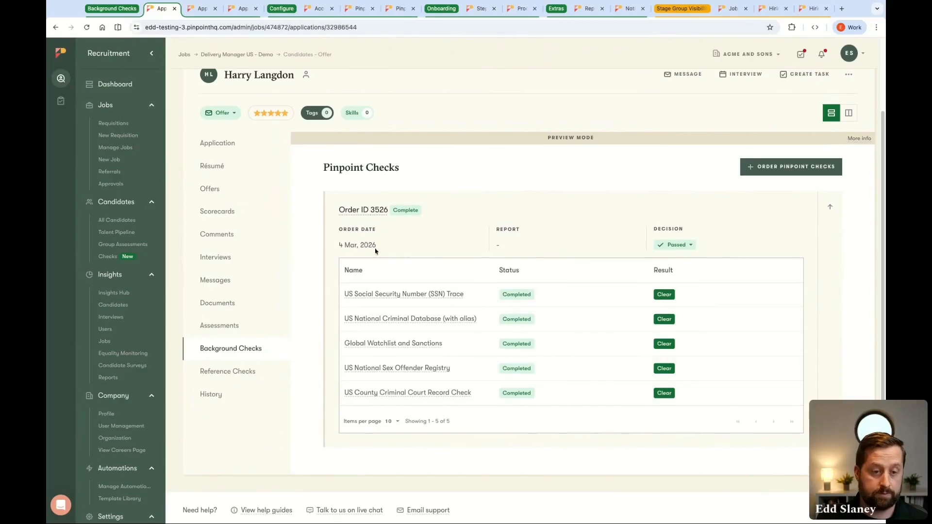
pyautogui.scroll(2, 291, 146)
# Switch to the other Offer-stage candidate's background checks and open the report of the completed order
pyautogui.click(203, 9)
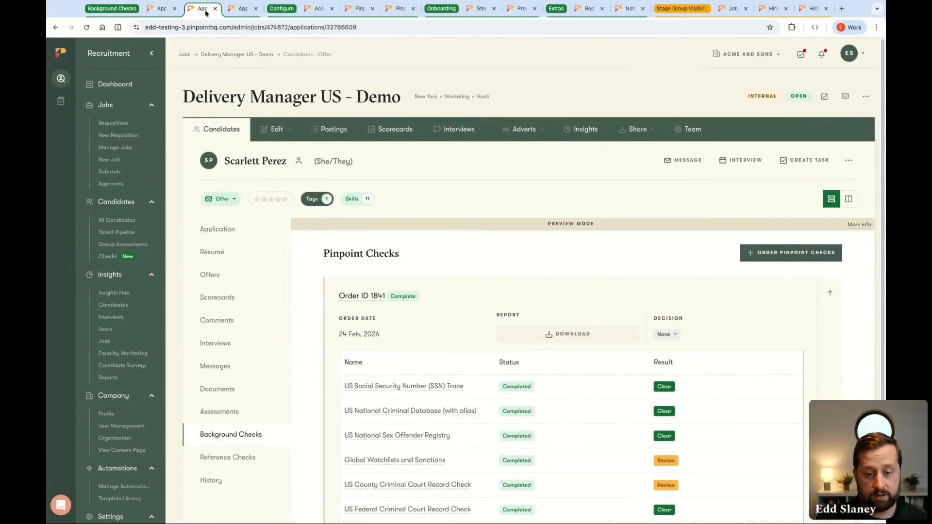
pyautogui.scroll(-3, 723, 287)
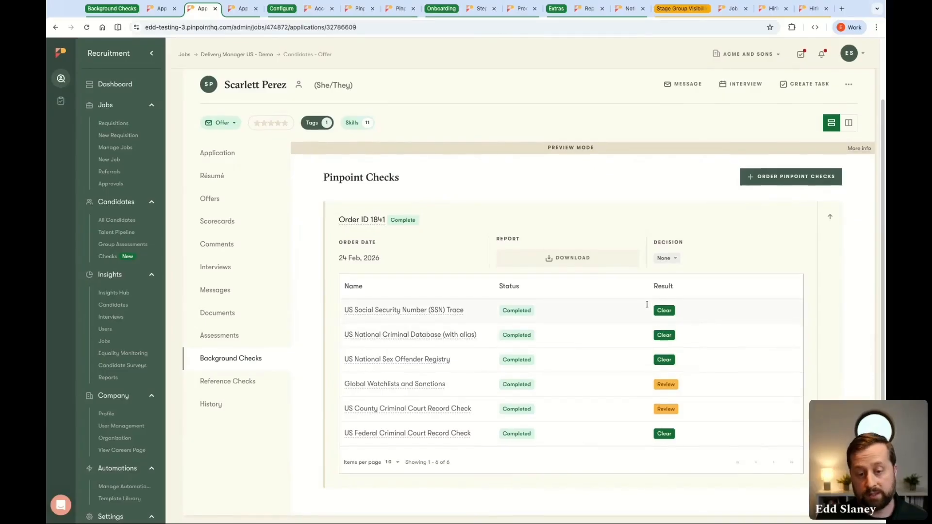
pyautogui.click(569, 262)
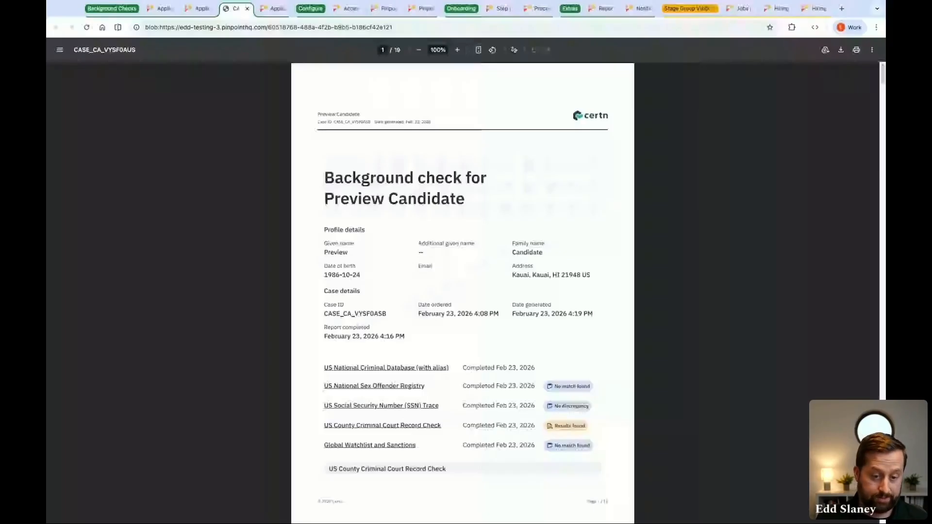
# Examine the Certn background check report, including the SSN trace and US County Criminal Court Record pages, and return to the candidate's checks
pyautogui.scroll(-2, 573, 256)
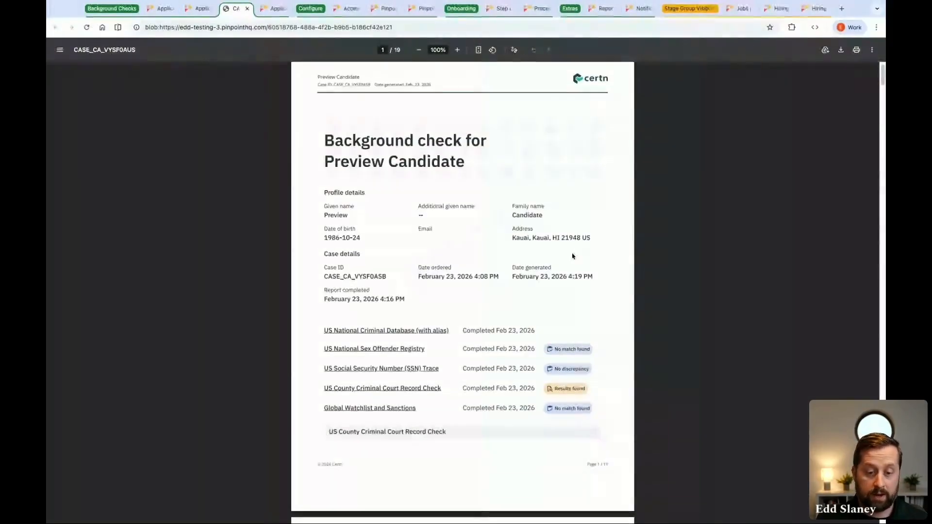
pyautogui.scroll(-5, 573, 256)
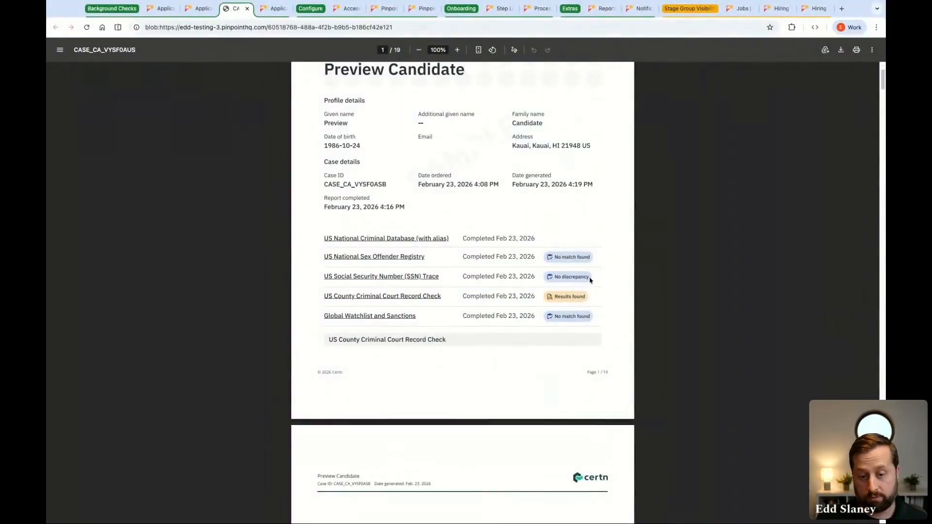
pyautogui.scroll(-20, 591, 281)
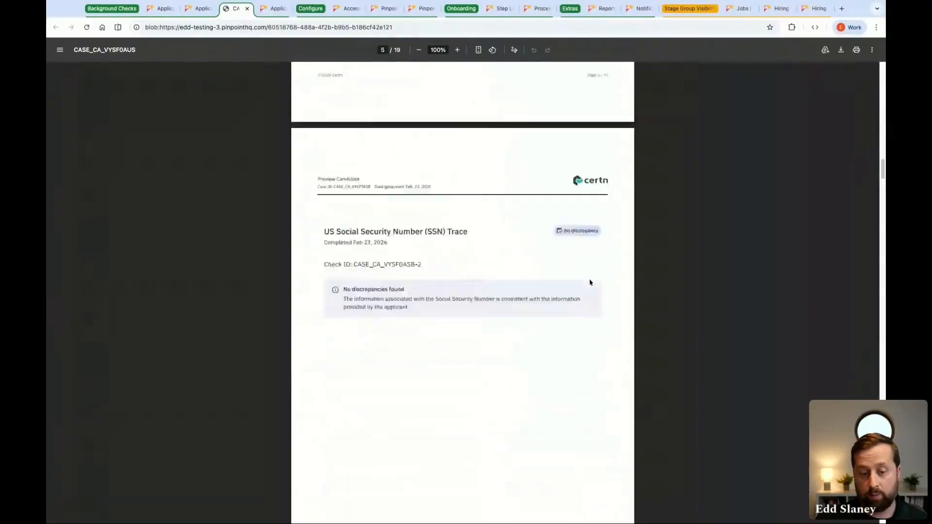
pyautogui.scroll(-20, 590, 283)
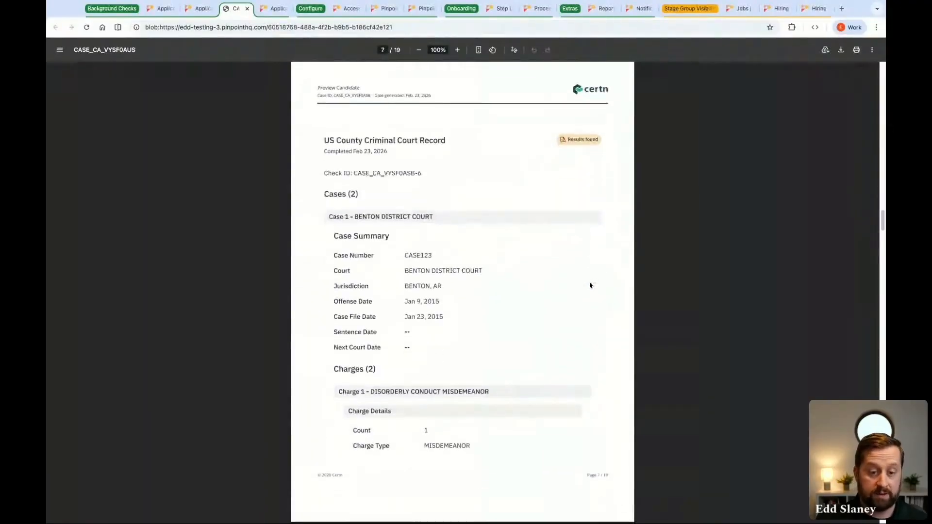
pyautogui.scroll(-3, 591, 286)
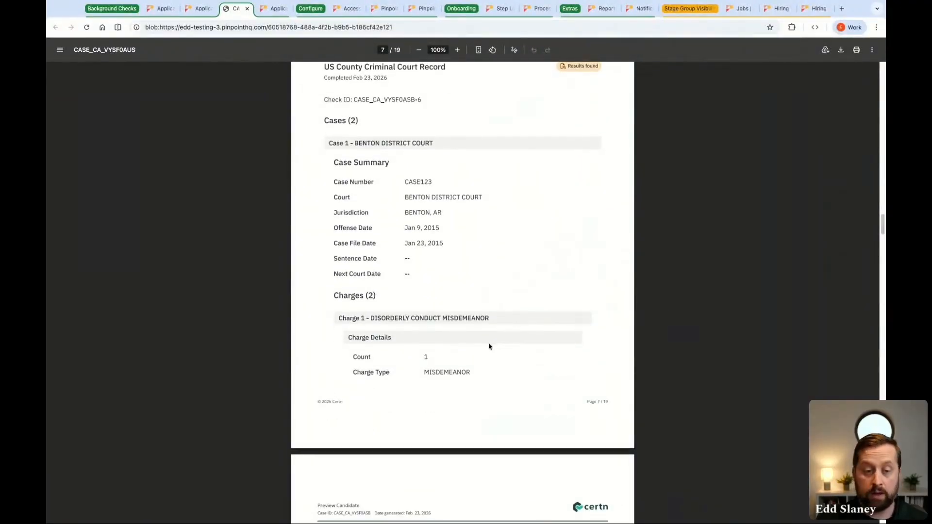
pyautogui.scroll(20, 495, 347)
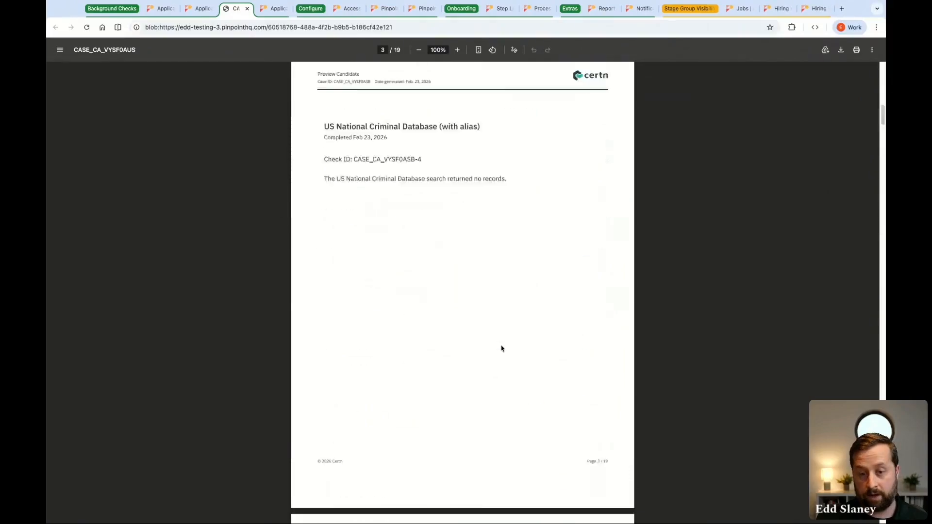
pyautogui.scroll(20, 501, 348)
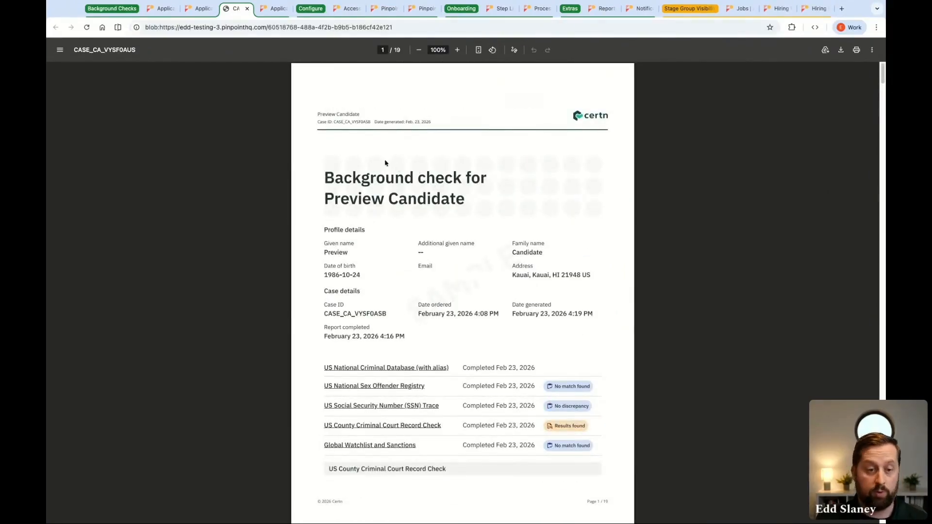
pyautogui.click(200, 12)
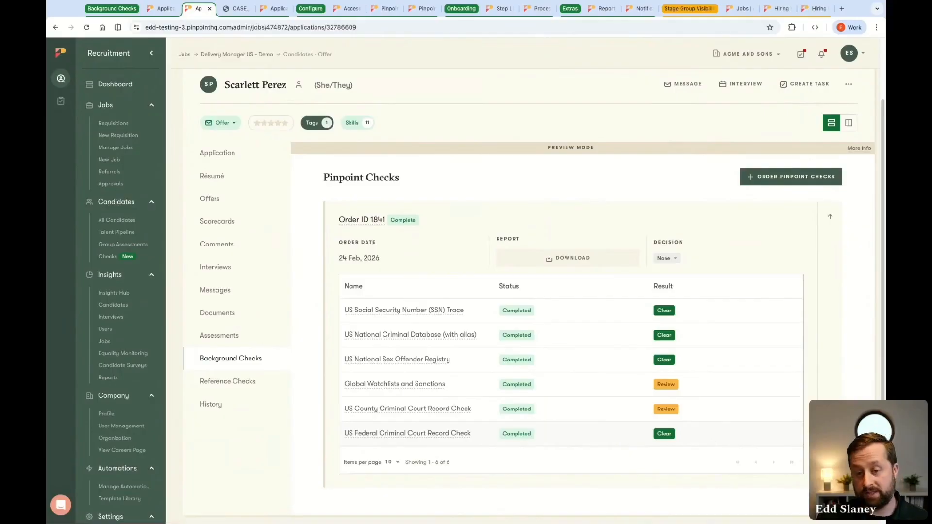
# Select all listed candidates for the Delivery Manager US - Demo job and view the packages offered for a bulk Pinpoint Checks order
pyautogui.scroll(1, 812, 204)
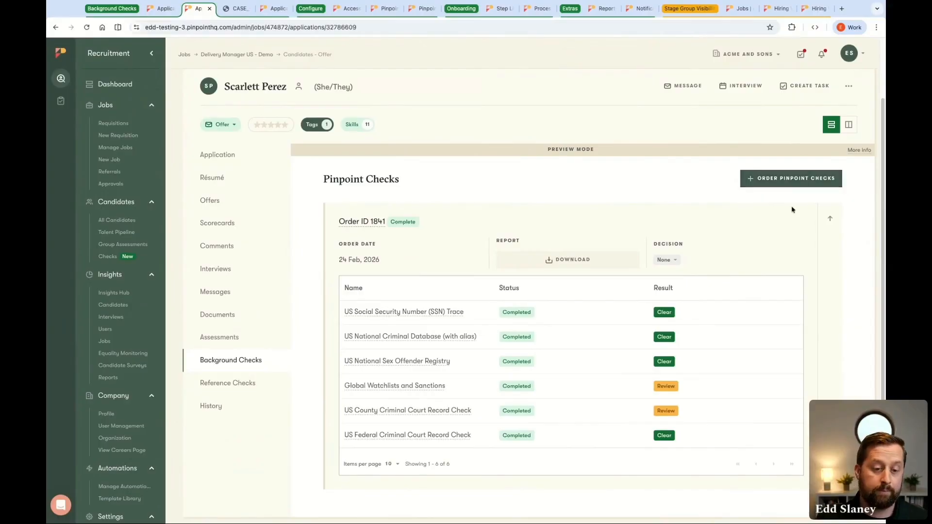
pyautogui.scroll(2, 297, 233)
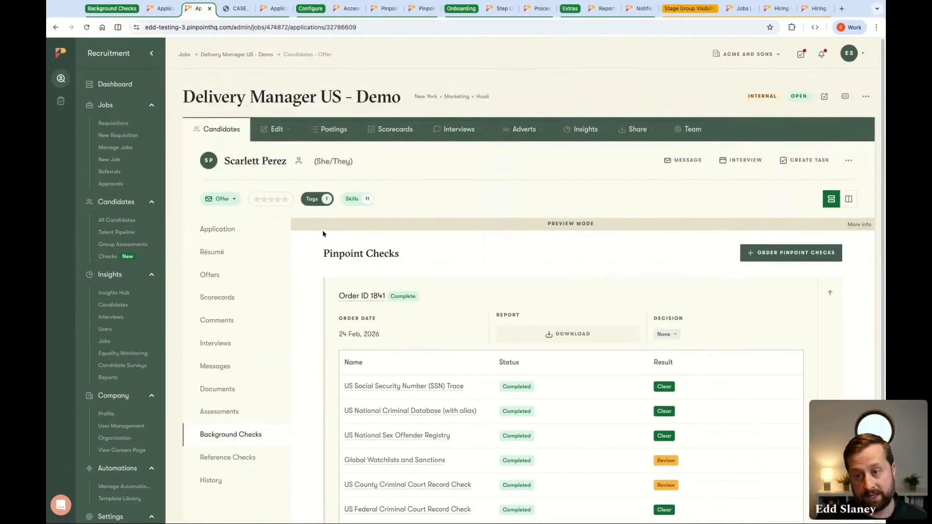
pyautogui.click(214, 132)
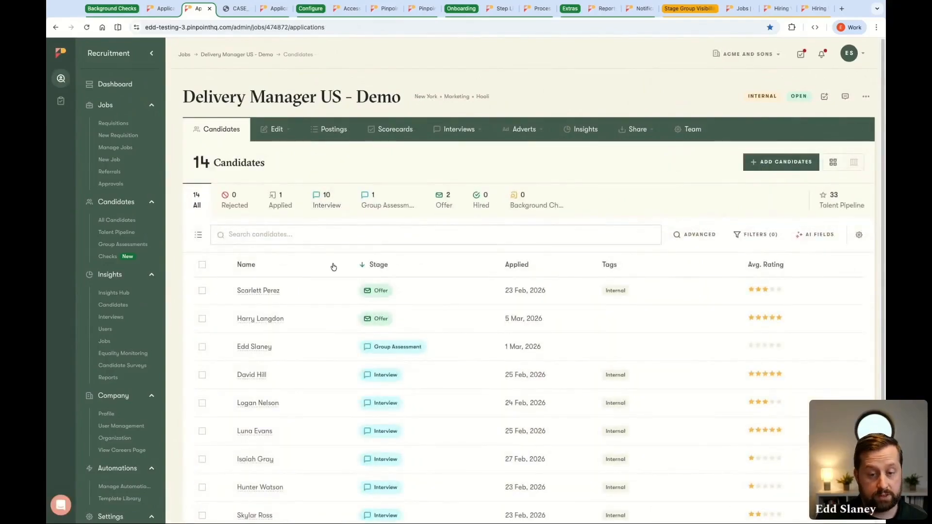
pyautogui.click(202, 266)
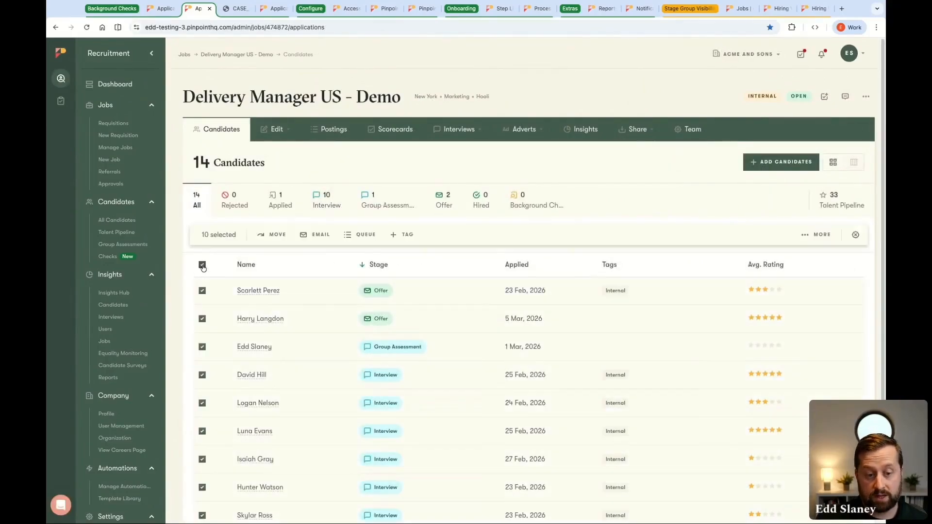
pyautogui.click(810, 236)
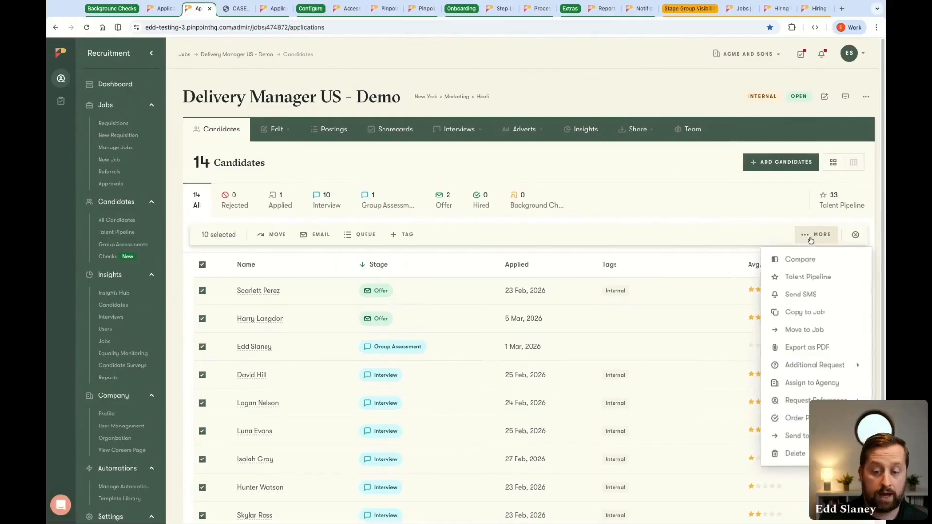
pyautogui.click(795, 416)
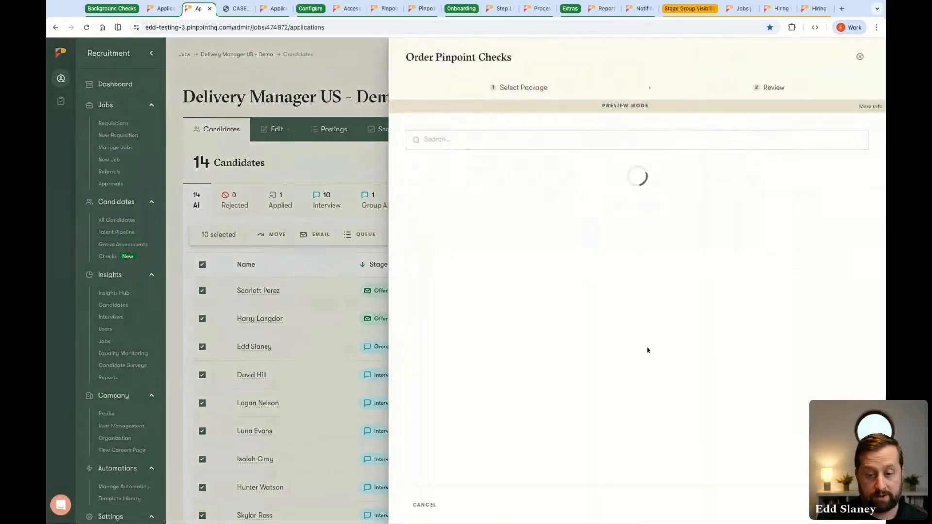
pyautogui.click(860, 58)
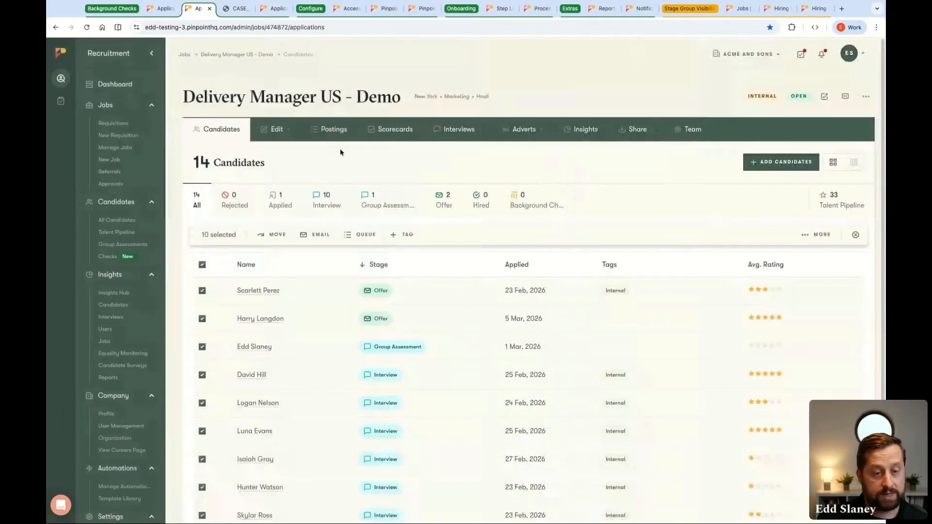
# Open the Background Checks stage of the Operations Senior Manager job for editing
pyautogui.click(273, 9)
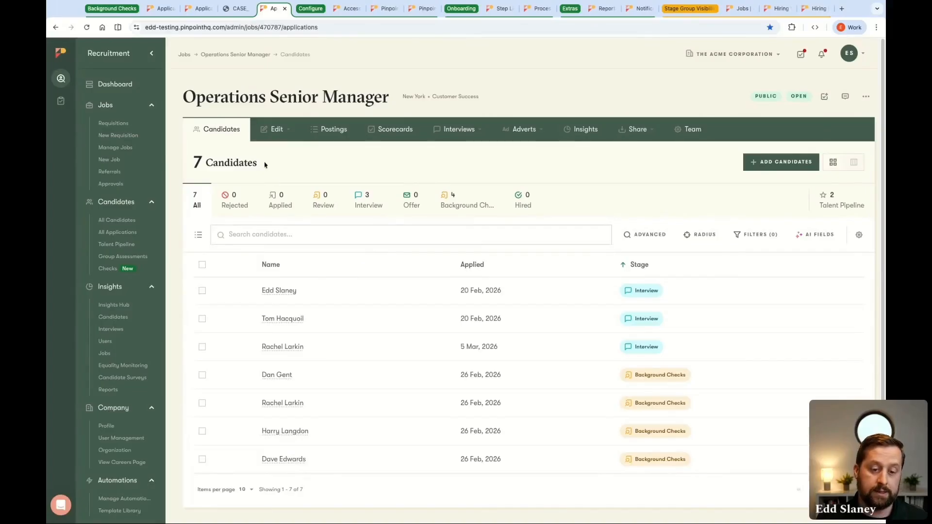
pyautogui.click(277, 129)
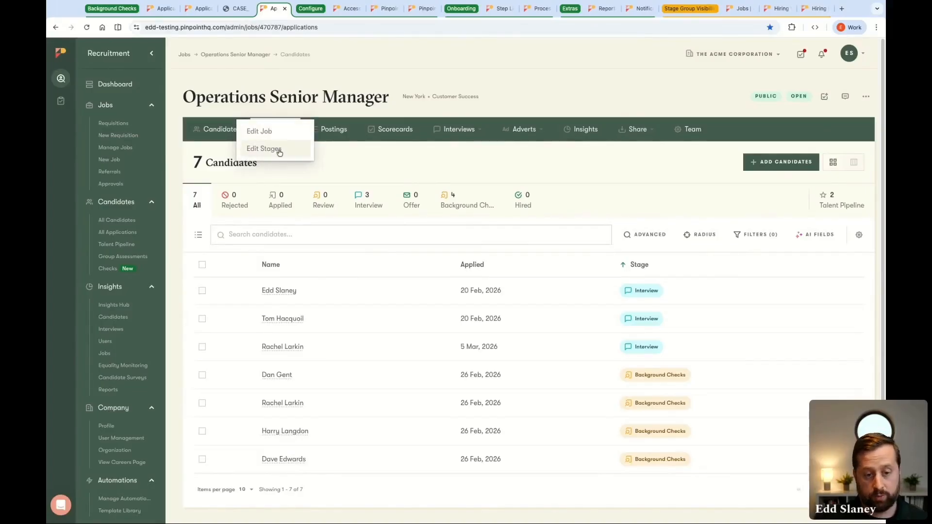
pyautogui.click(279, 151)
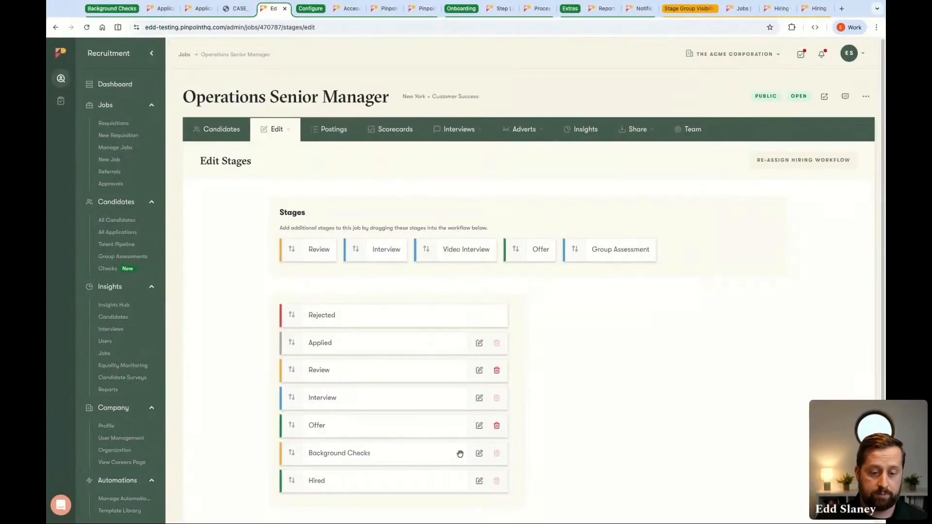
pyautogui.click(479, 454)
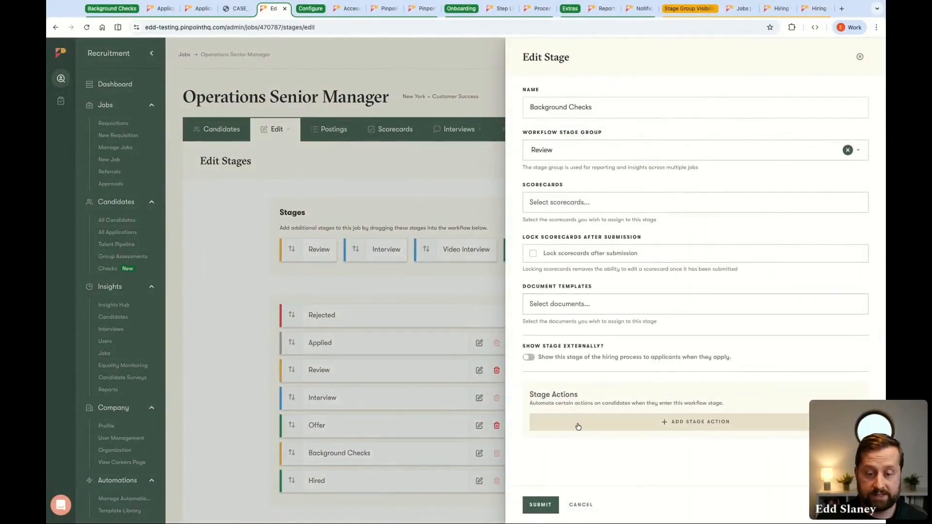
# Add an Order Pinpoint Background Check action with the Manager and above (US) package to the Background Checks stage and save the stage
pyautogui.click(686, 426)
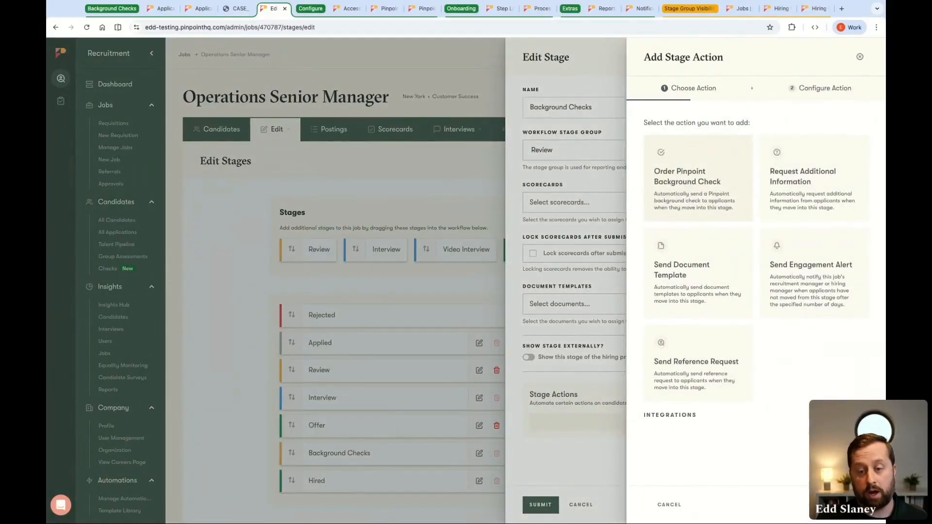
pyautogui.click(686, 189)
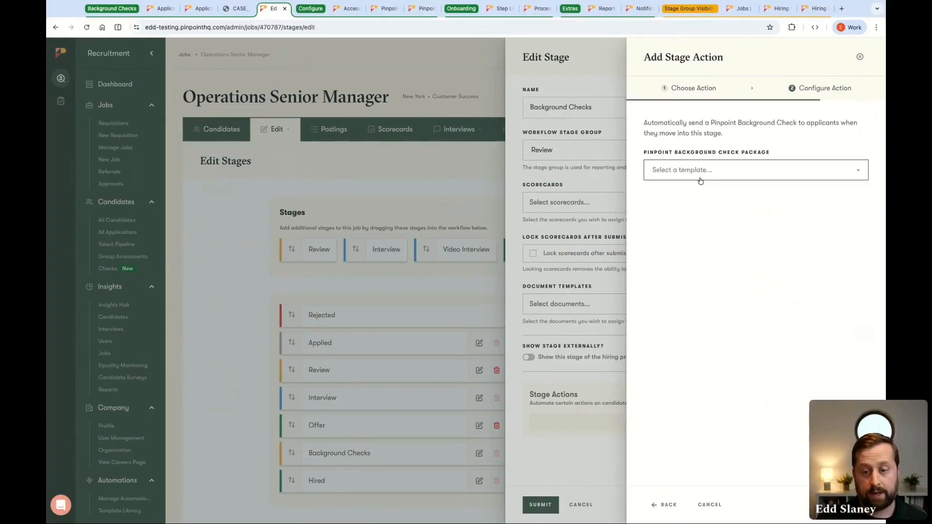
pyautogui.click(701, 173)
pyautogui.scroll(-1, 721, 244)
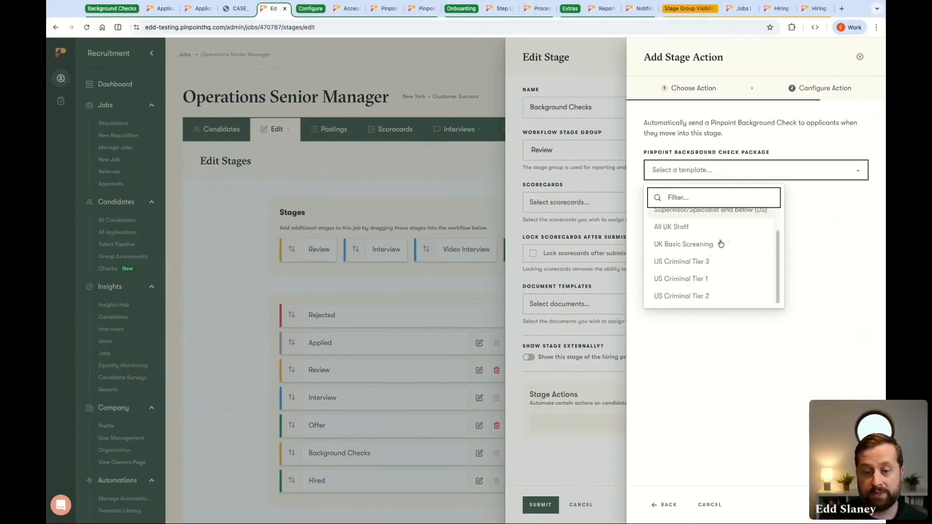
pyautogui.scroll(1, 721, 243)
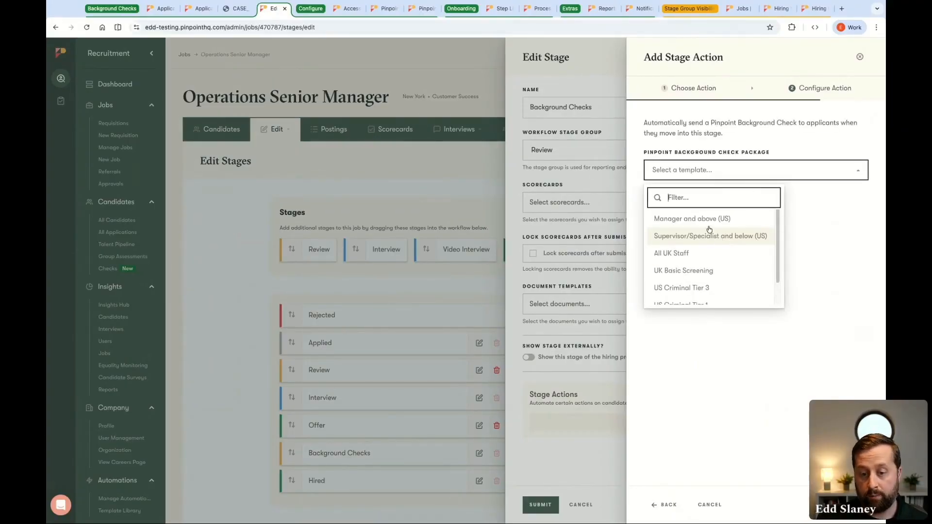
pyautogui.click(708, 219)
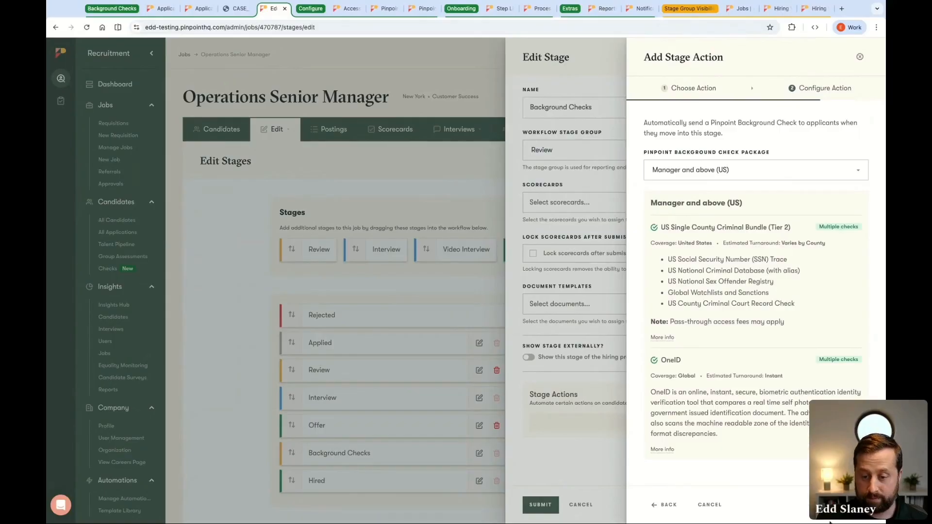
pyautogui.click(847, 505)
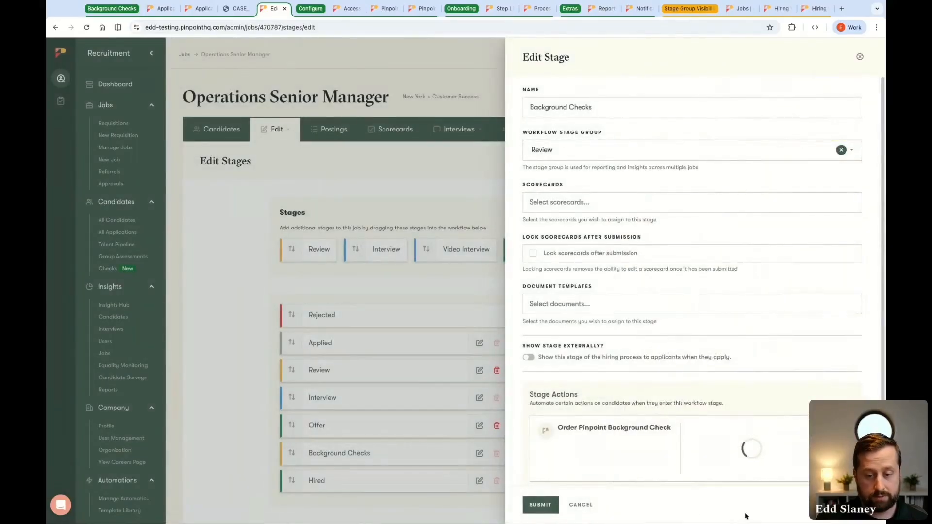
pyautogui.click(541, 505)
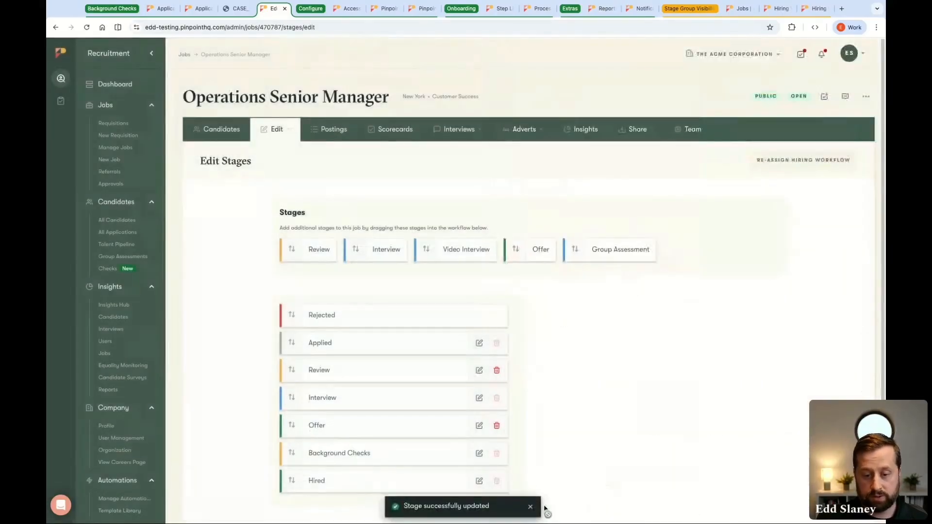
# Move the Interview-stage candidate who applied on 5 Mar, 2026 to Background Checks, agreeing to all three Fair Credit Reporting Act certifications
pyautogui.click(227, 136)
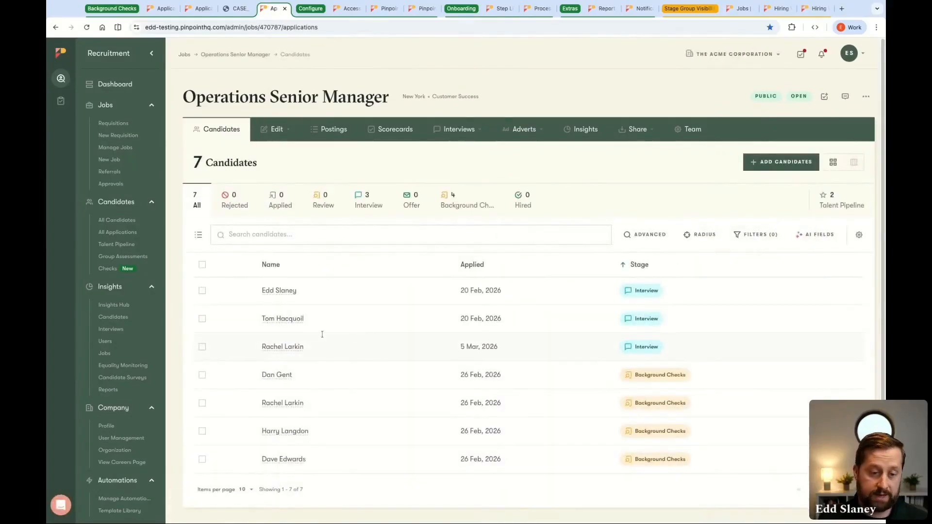
pyautogui.click(203, 347)
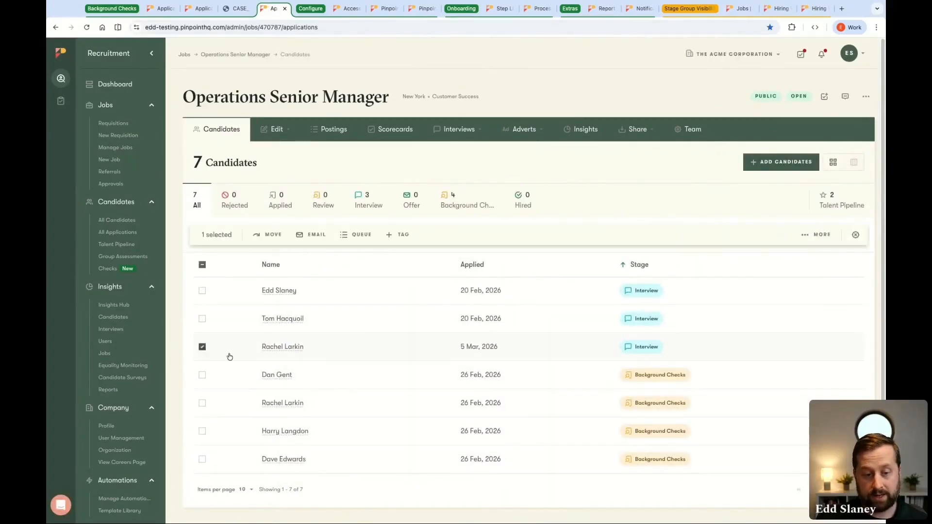
pyautogui.click(272, 238)
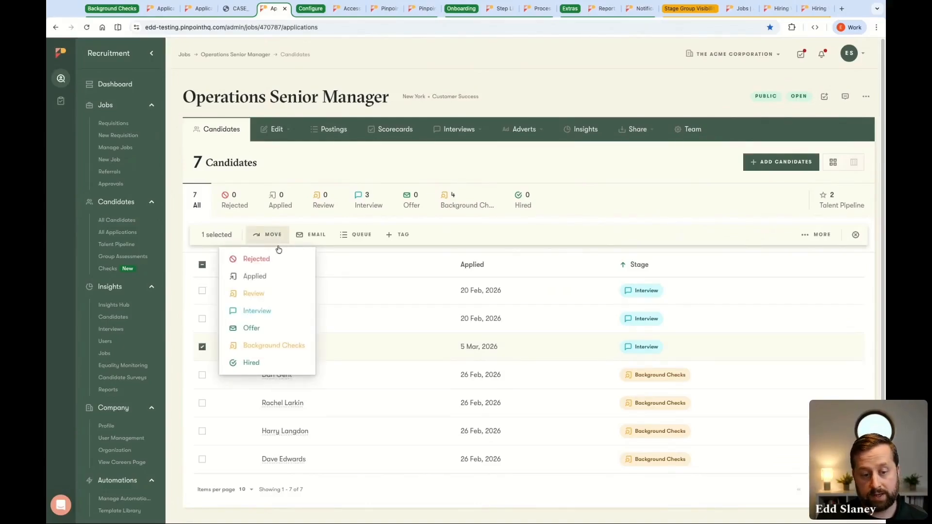
pyautogui.click(296, 354)
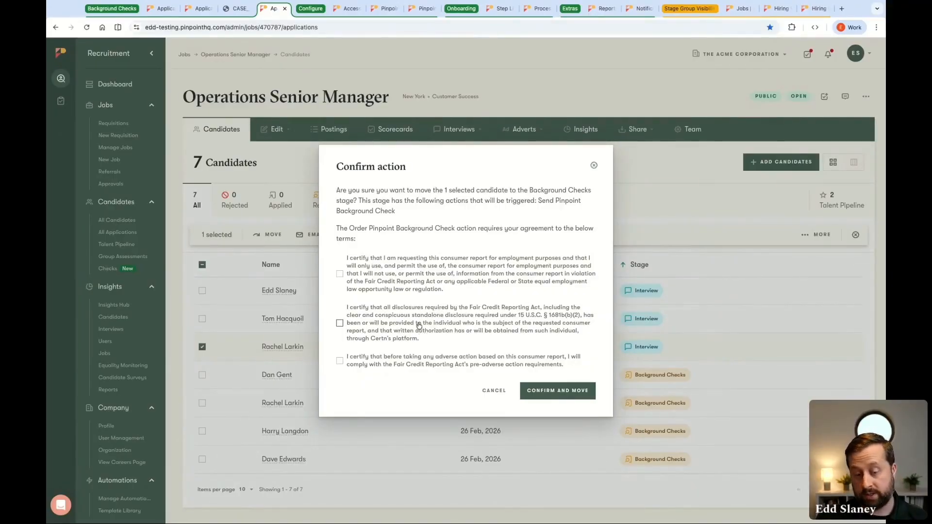
pyautogui.click(339, 273)
pyautogui.click(340, 323)
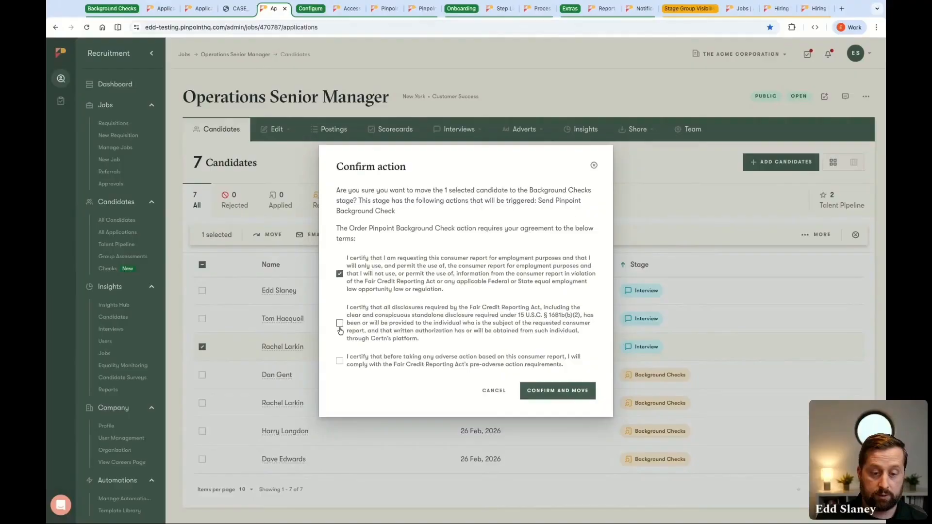
pyautogui.click(340, 361)
pyautogui.click(580, 394)
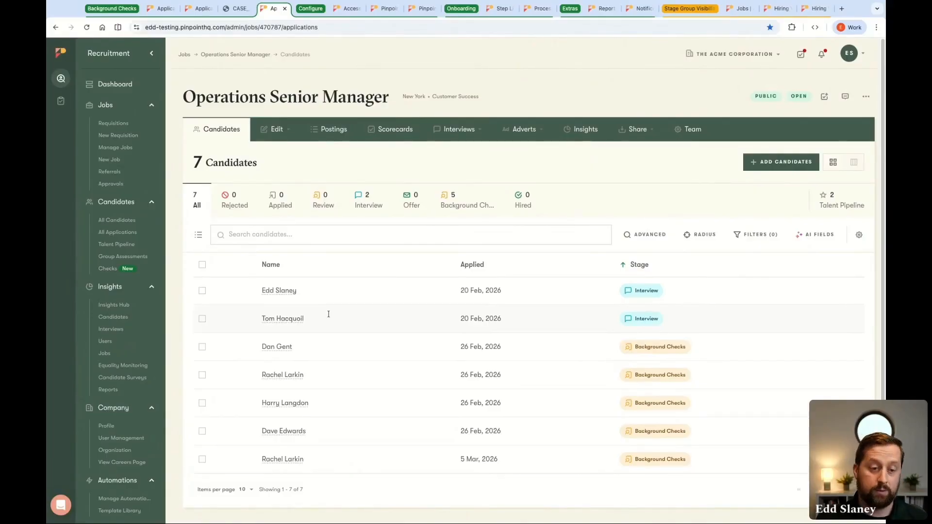
# From the Checks overview, move the first Complete (Clear) candidate to the Hired stage and look at the additional candidate actions
pyautogui.click(144, 275)
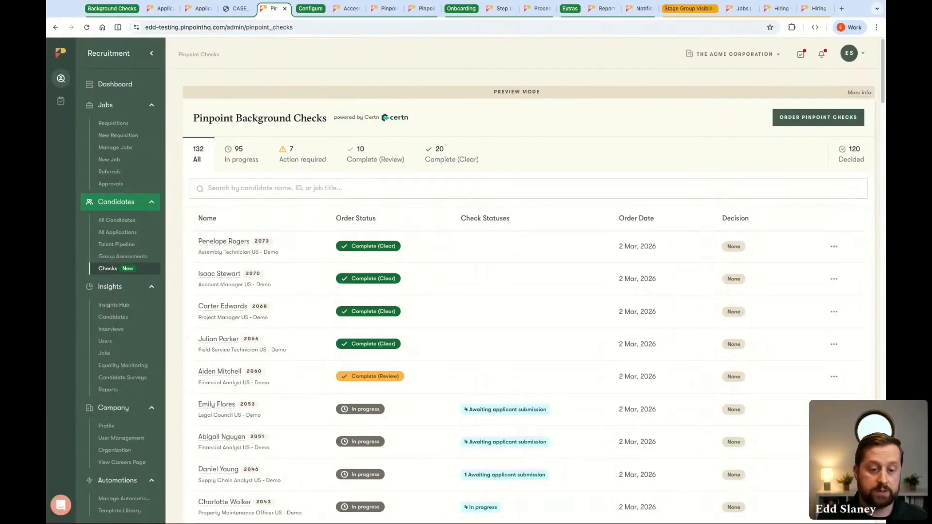
pyautogui.click(448, 160)
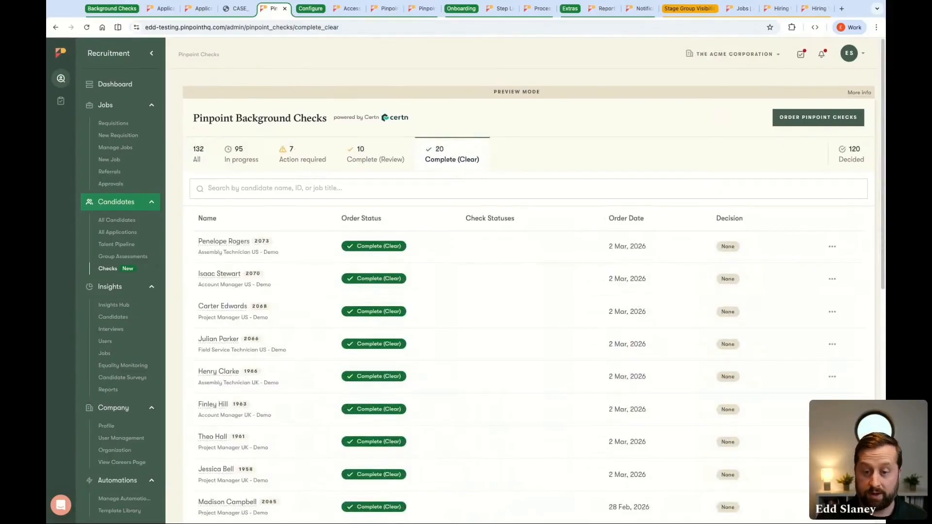
pyautogui.click(255, 242)
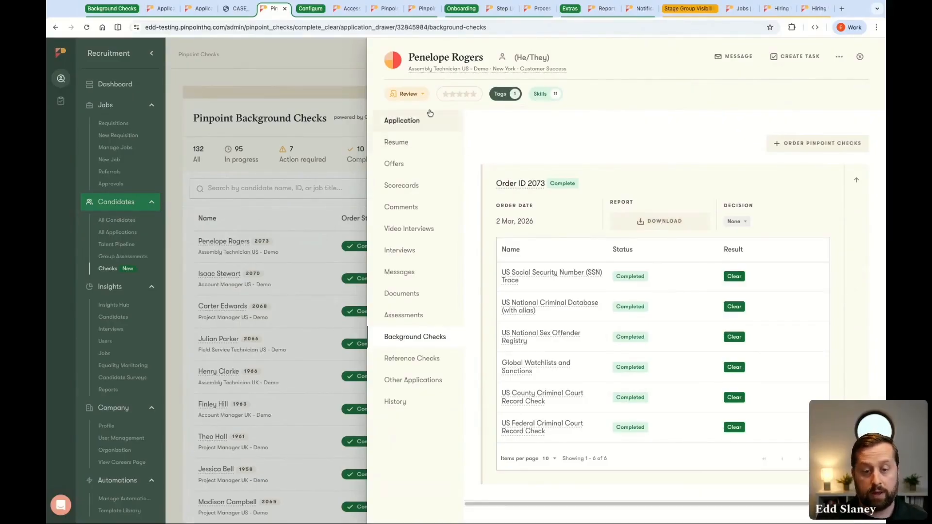
pyautogui.click(420, 94)
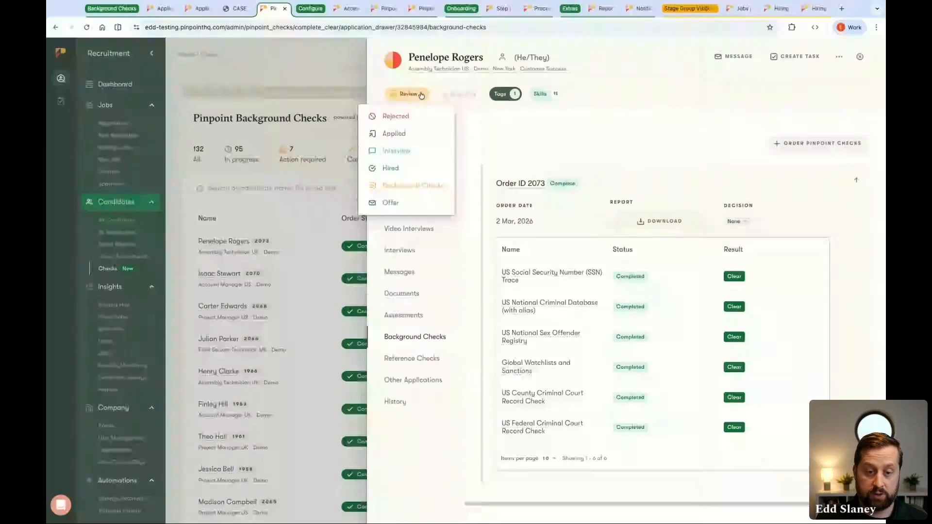
pyautogui.click(423, 170)
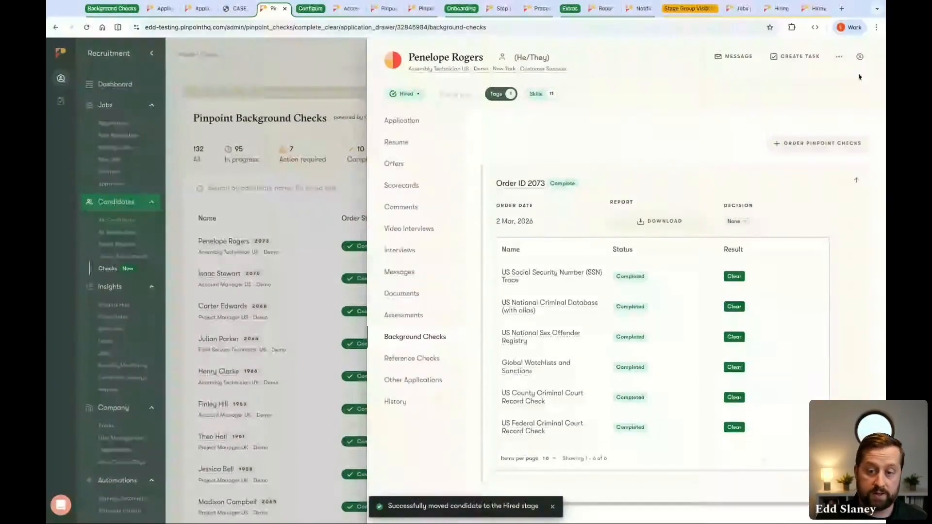
pyautogui.click(839, 58)
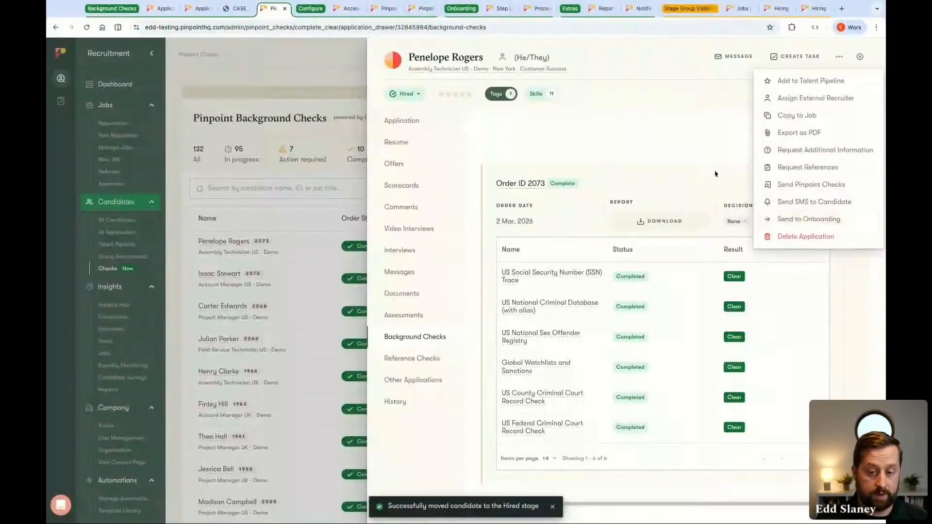
pyautogui.click(704, 142)
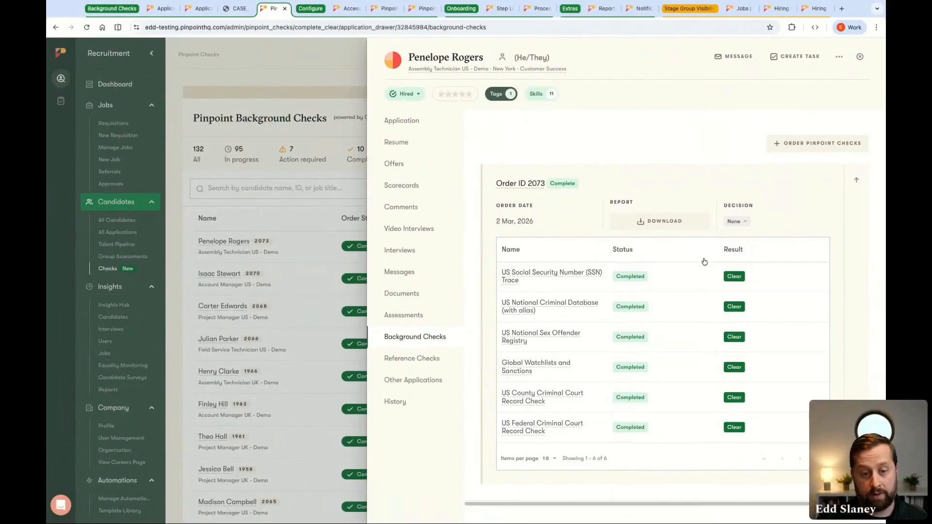
# Set the decision on the hired candidate's background check order to Passed and view the list of decided orders
pyautogui.click(740, 222)
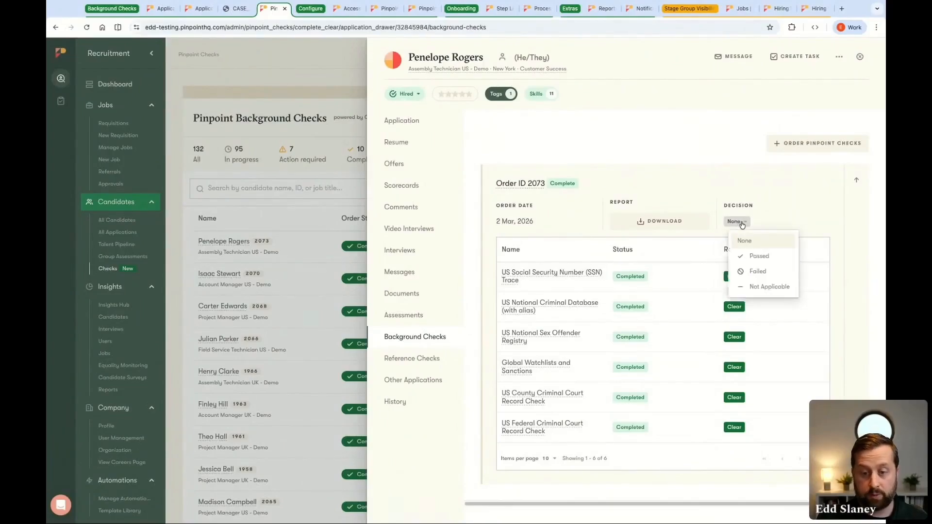
pyautogui.click(761, 260)
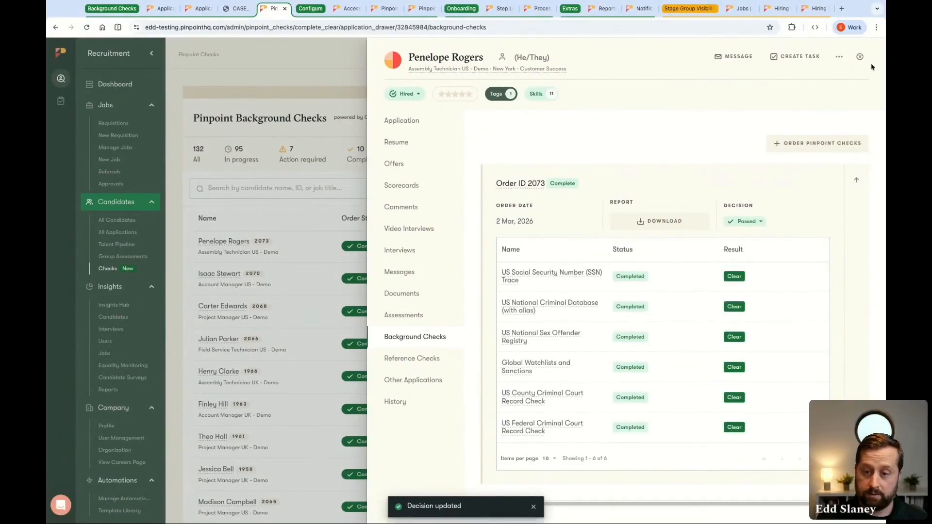
pyautogui.click(859, 58)
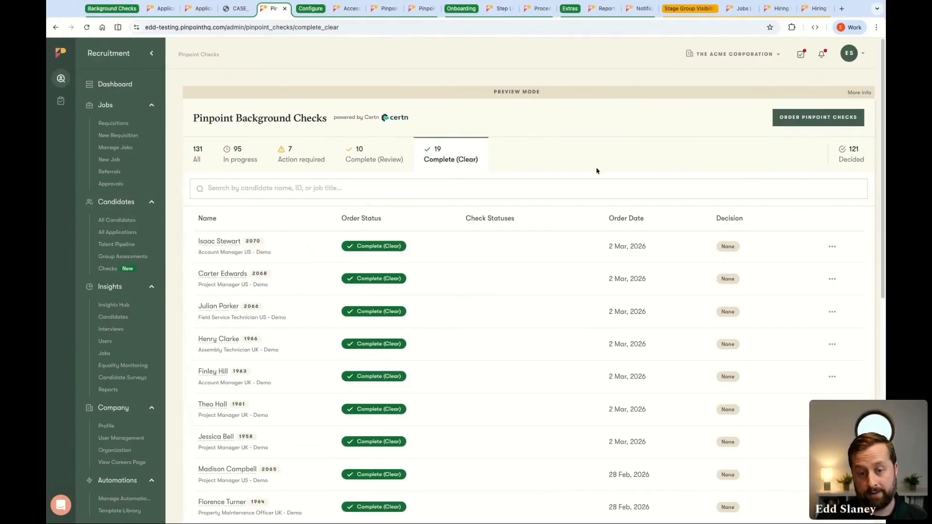
pyautogui.click(842, 152)
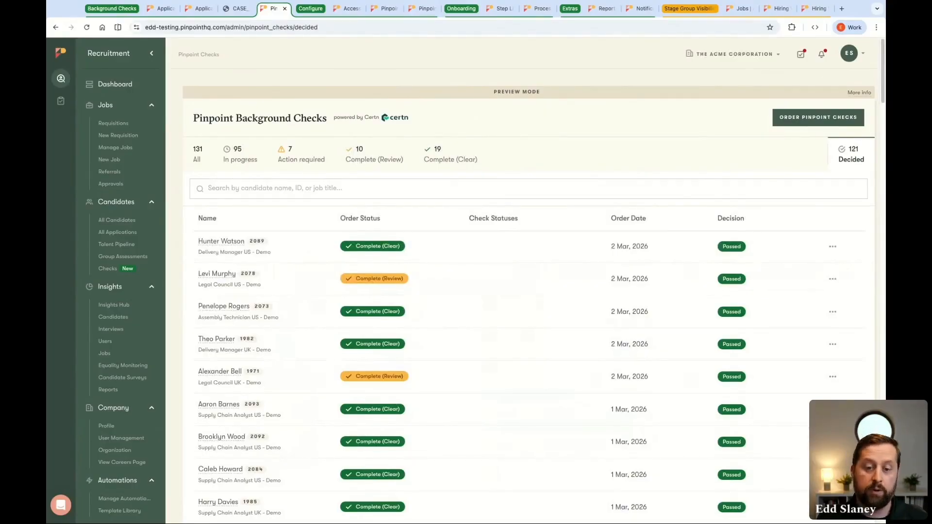
# Review the check results and decision options of the first Complete (Review) candidate without setting a decision
pyautogui.click(472, 165)
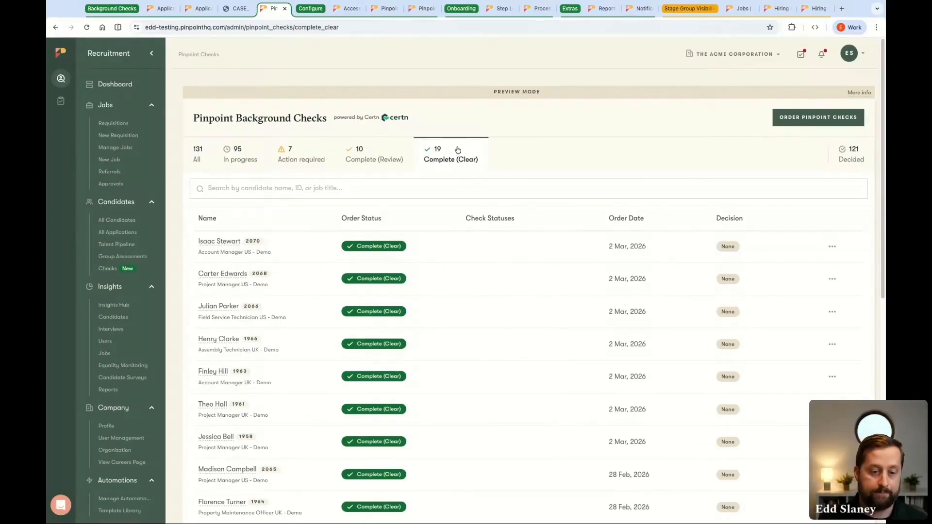
pyautogui.click(384, 150)
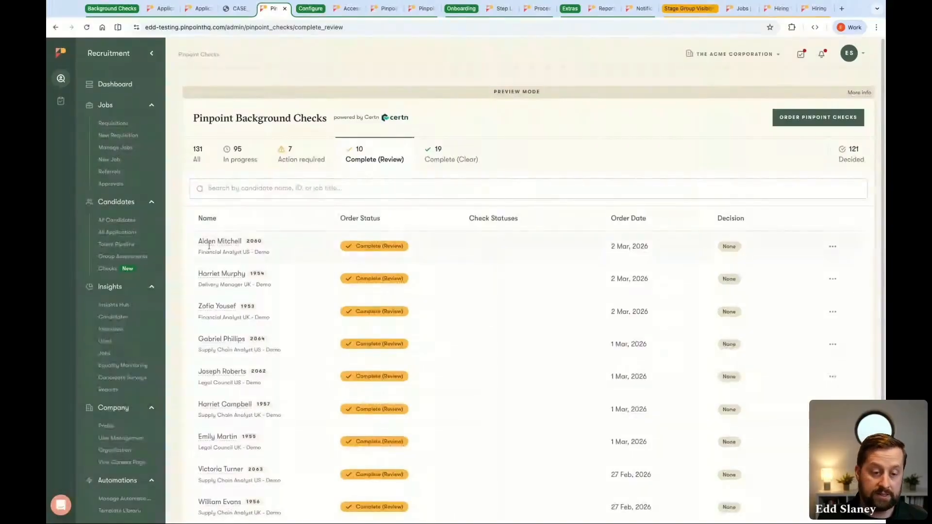
pyautogui.click(618, 249)
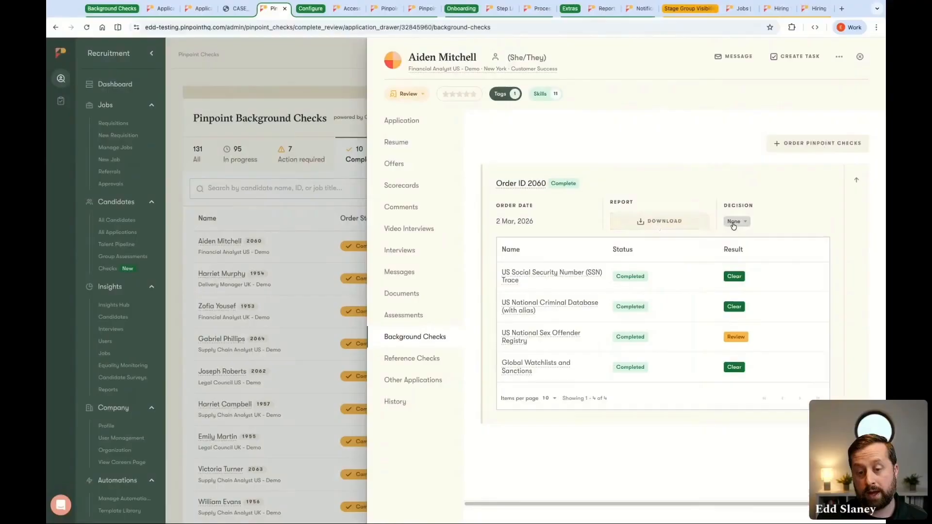
pyautogui.click(734, 222)
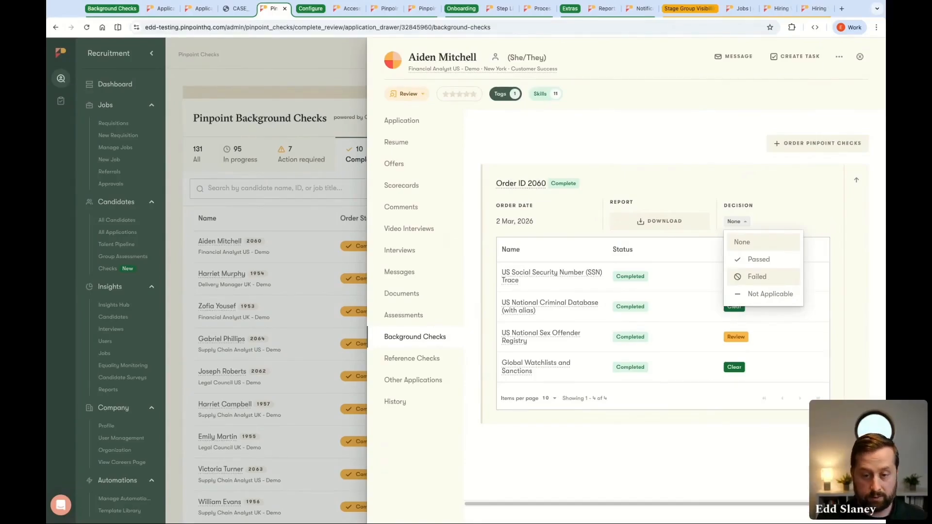
pyautogui.click(789, 102)
pyautogui.click(860, 56)
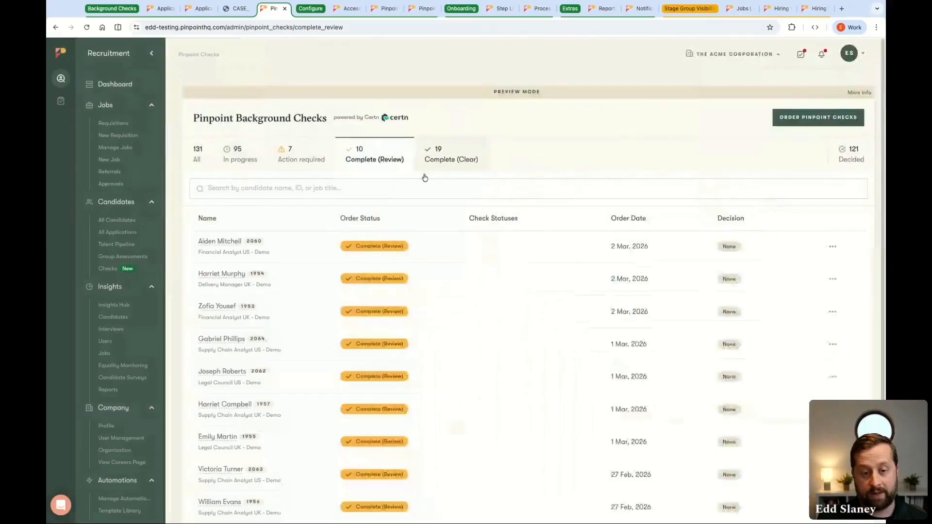
# Examine the first Action required candidate's application, messages and background checks, and look at the option for ordering new Pinpoint Checks
pyautogui.click(305, 164)
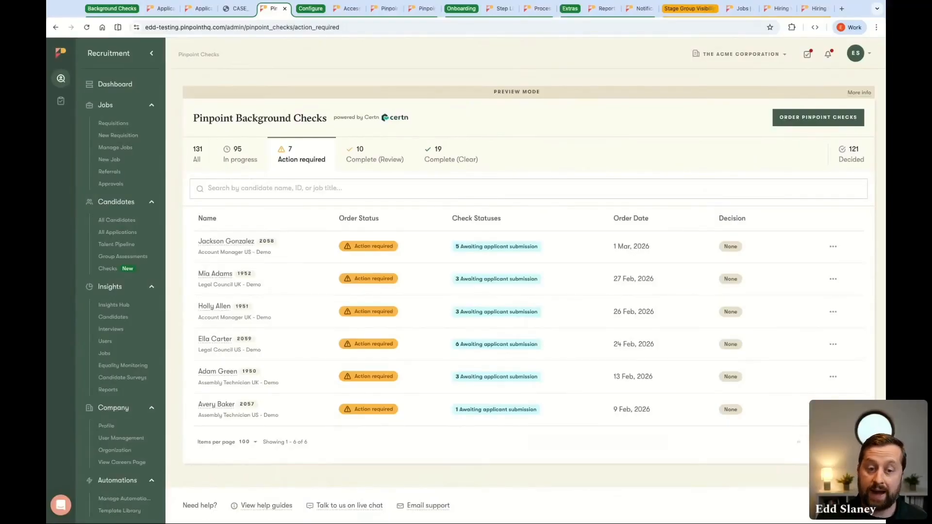
pyautogui.click(242, 244)
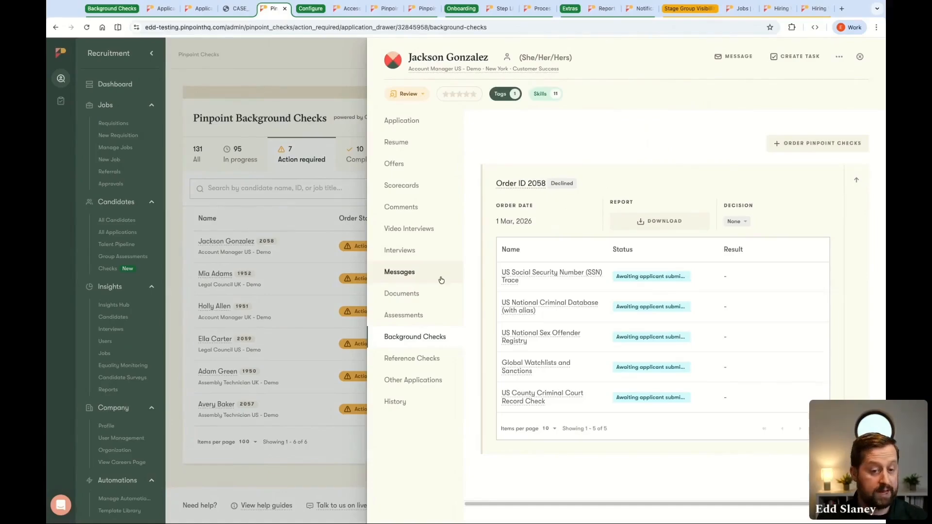
pyautogui.click(429, 125)
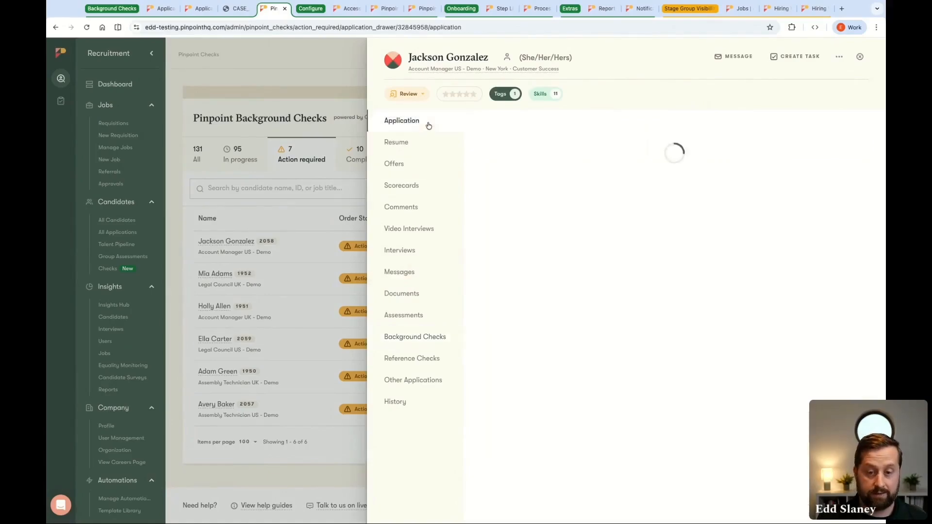
pyautogui.click(436, 271)
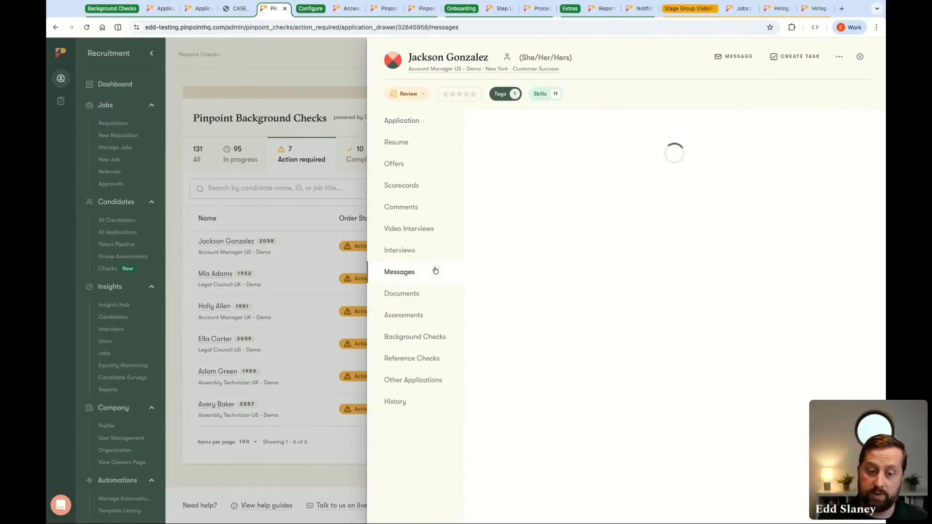
pyautogui.click(450, 339)
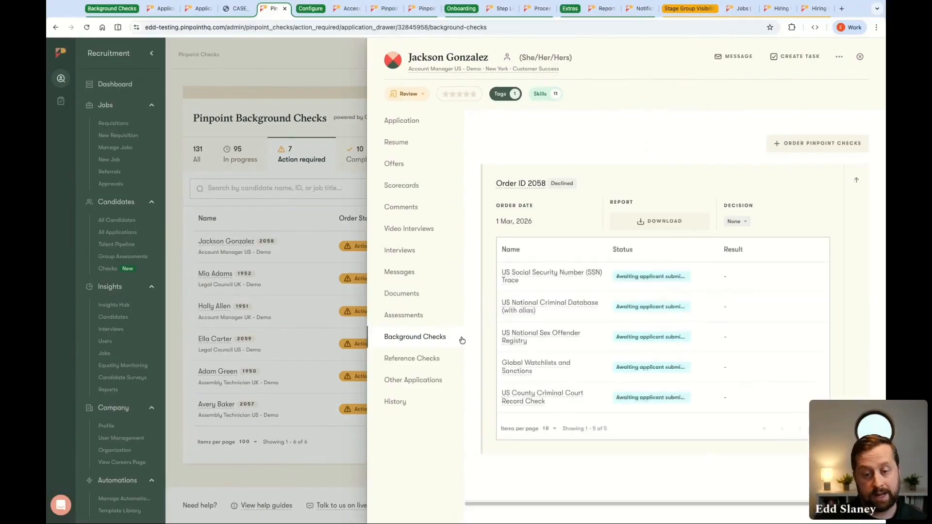
pyautogui.click(792, 144)
pyautogui.click(859, 57)
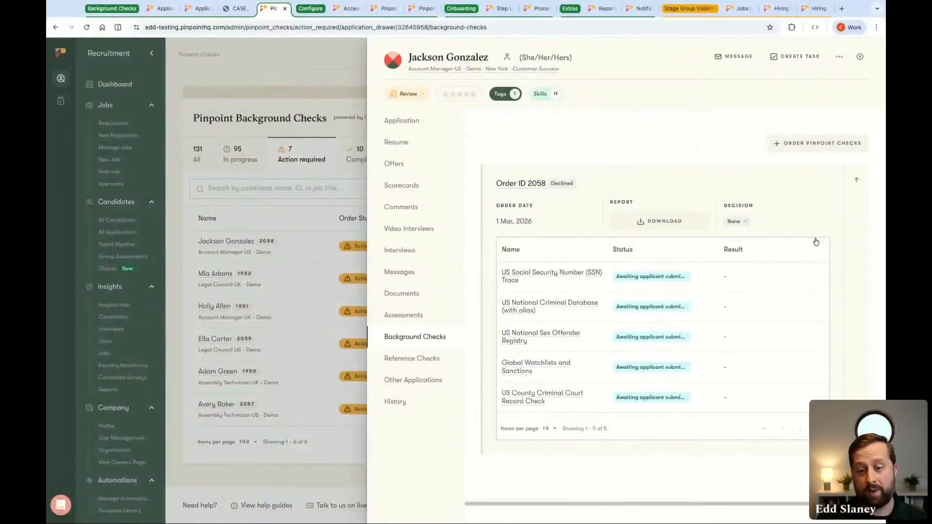
# Set the decision on the Action required candidate's background check order to Not Applicable despite its incomplete checks, and return to the overview
pyautogui.click(737, 221)
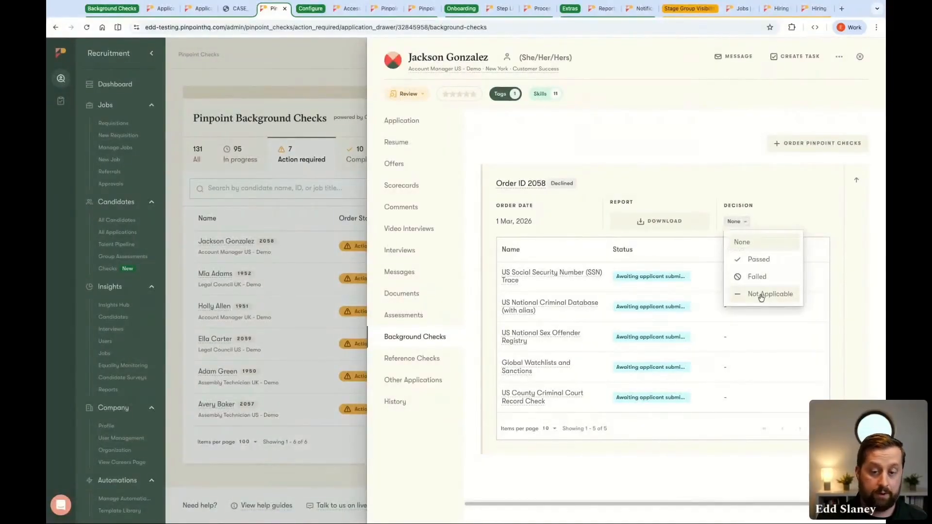
pyautogui.click(762, 296)
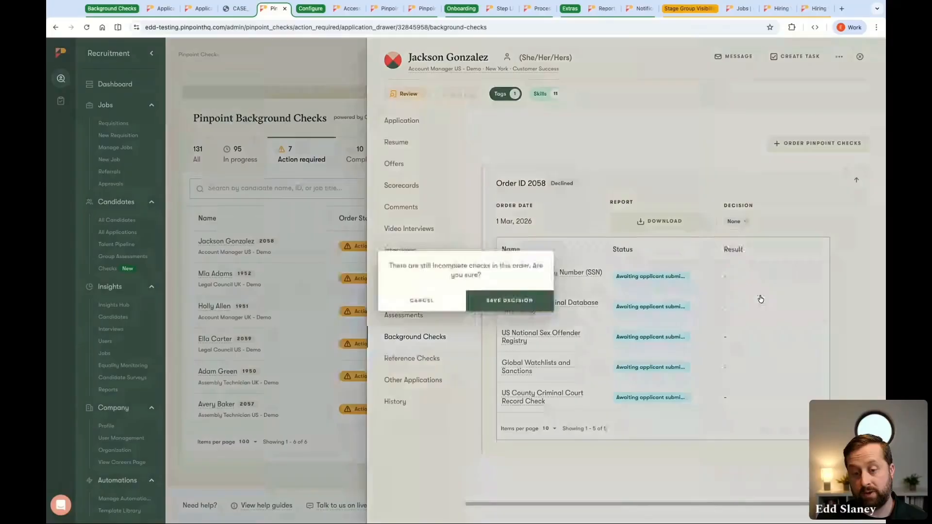
pyautogui.click(544, 298)
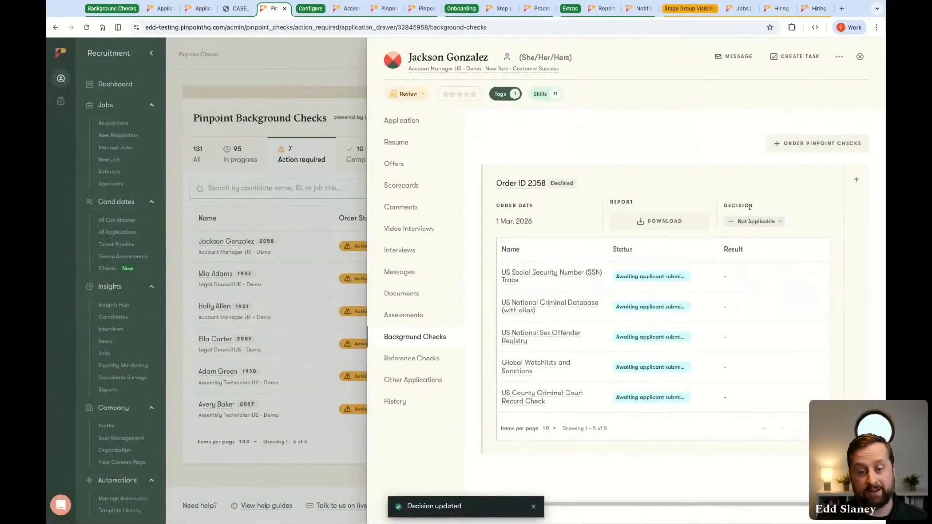
pyautogui.click(860, 57)
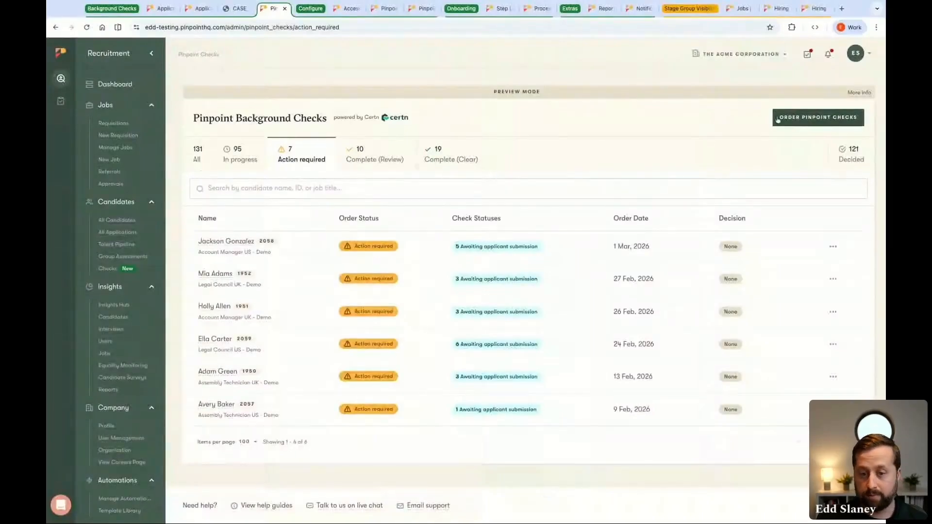
# Preview a Pinpoint Checks order for candidates found with "ed", look at the available packages, and leave without ordering
pyautogui.click(808, 124)
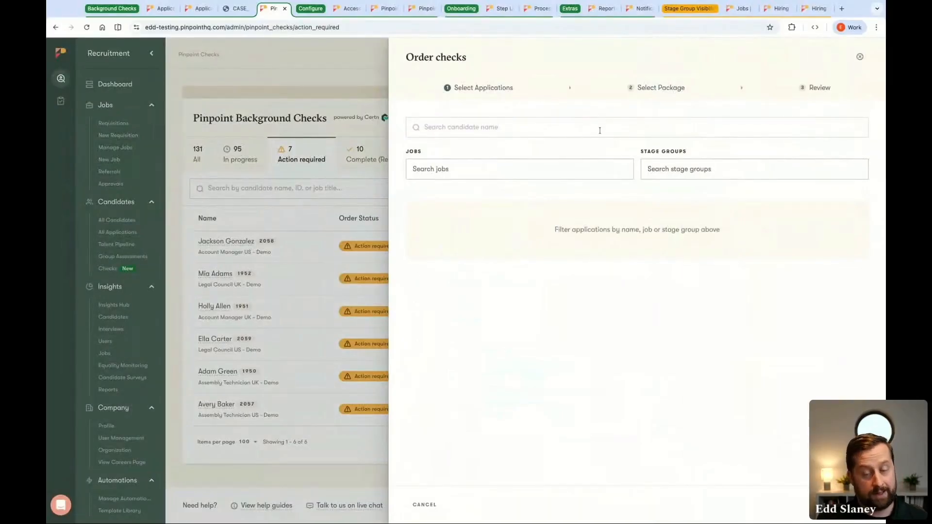
pyautogui.click(600, 130)
pyautogui.write('ed')
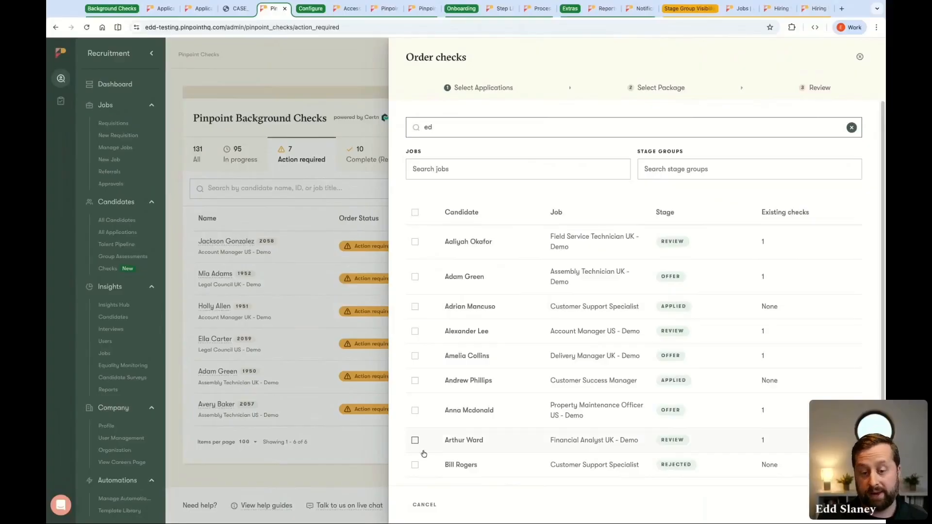
pyautogui.click(415, 440)
pyautogui.click(416, 406)
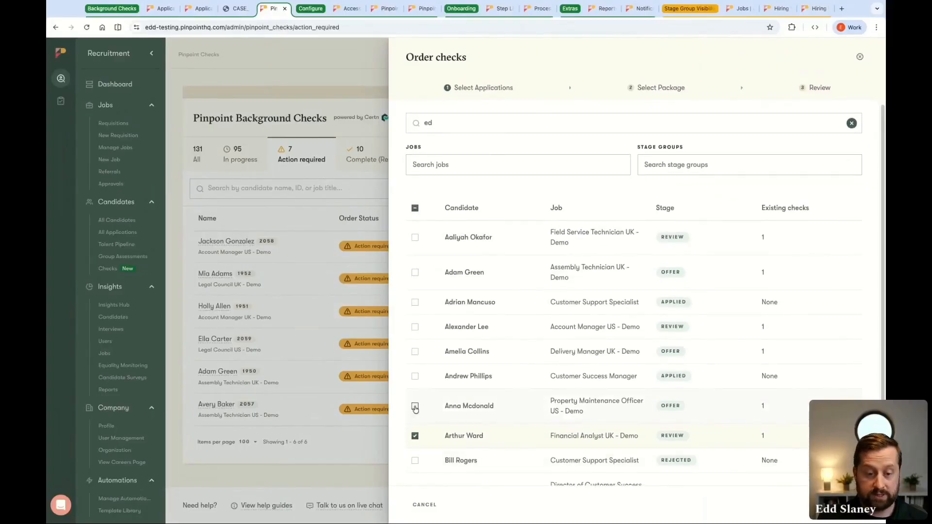
pyautogui.click(843, 505)
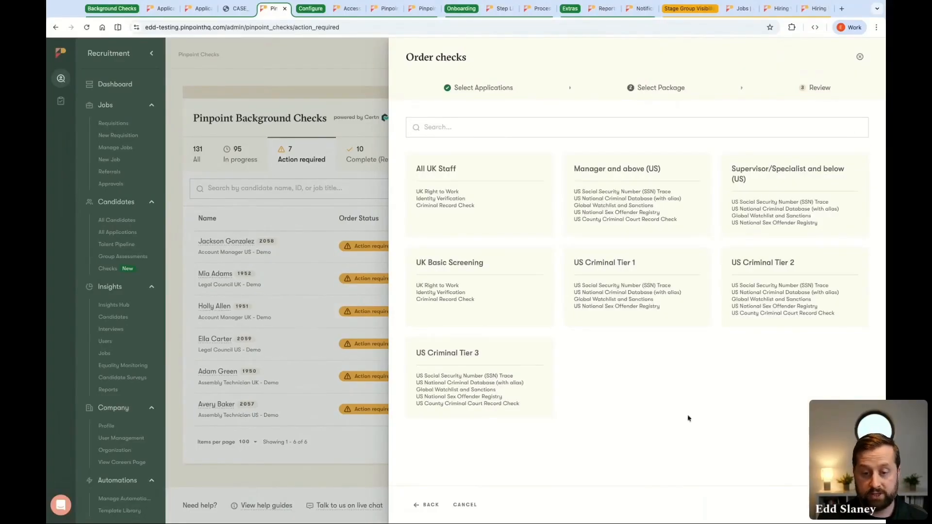
pyautogui.click(860, 57)
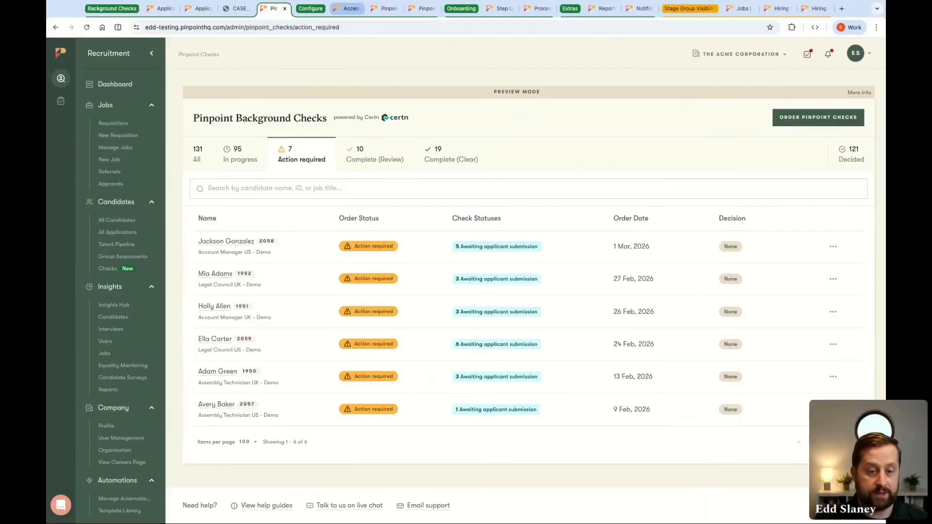
# Look at the users list and the access groups in User Management
pyautogui.click(352, 8)
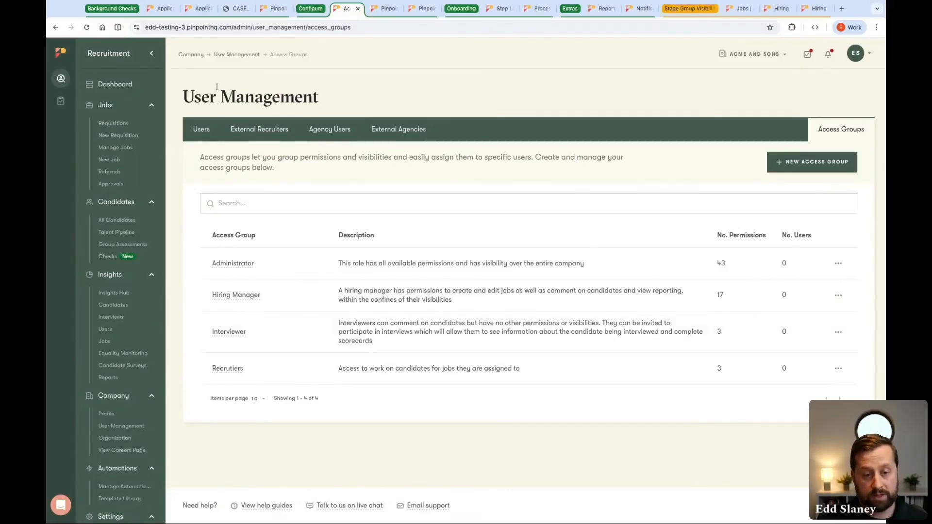
pyautogui.click(211, 138)
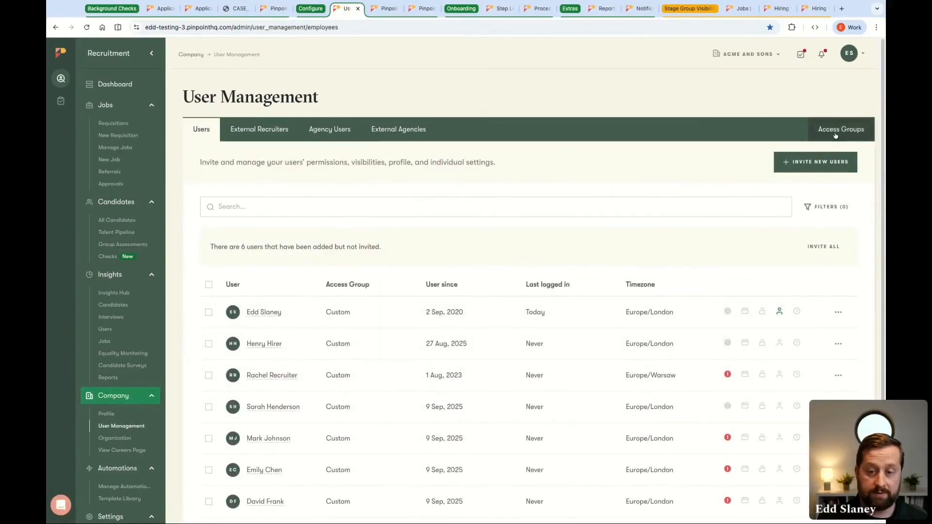
pyautogui.click(820, 141)
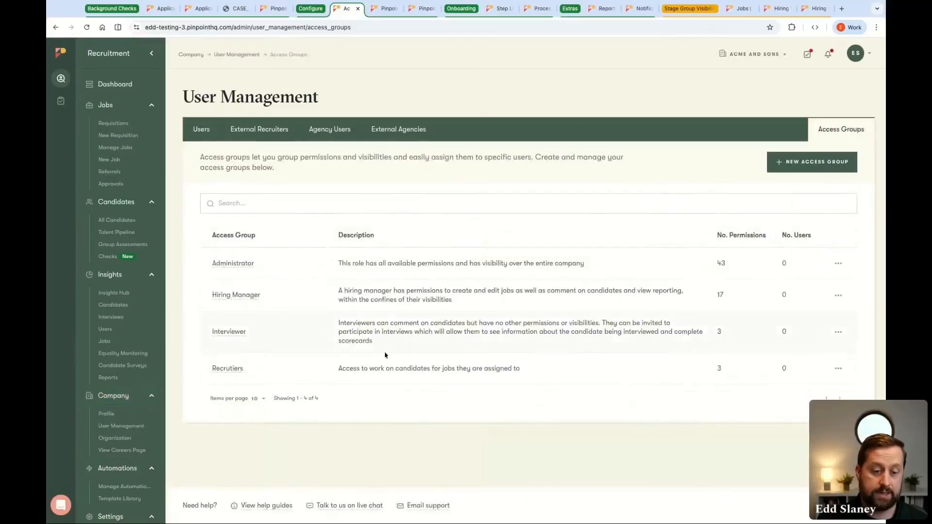
# Examine the Recrutiers access group's Candidate checks permissions for viewing and ordering Pinpoint background checks, and leave the group without changes
pyautogui.click(236, 371)
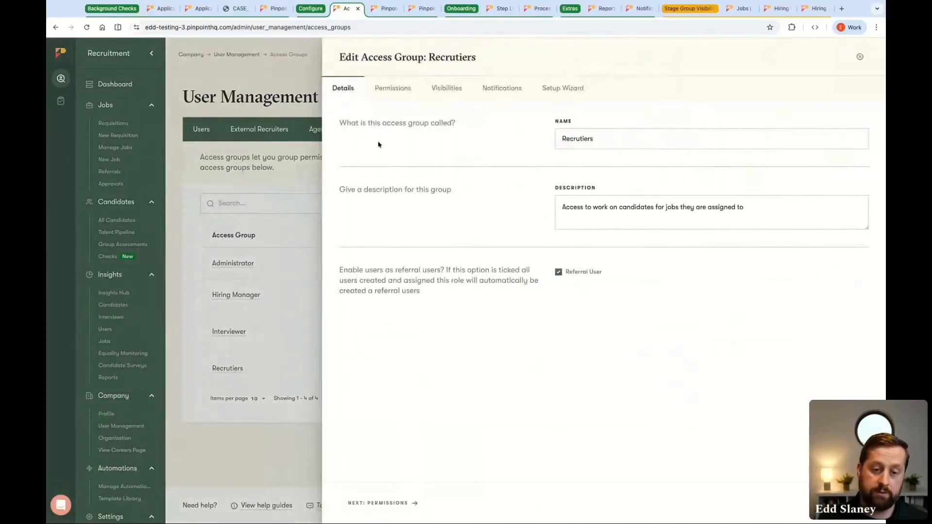
pyautogui.click(392, 88)
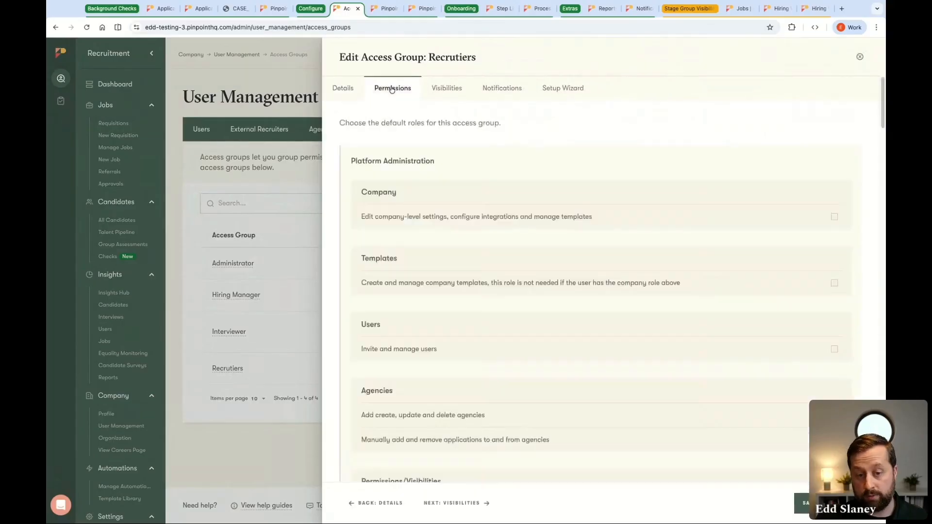
pyautogui.scroll(-20, 712, 260)
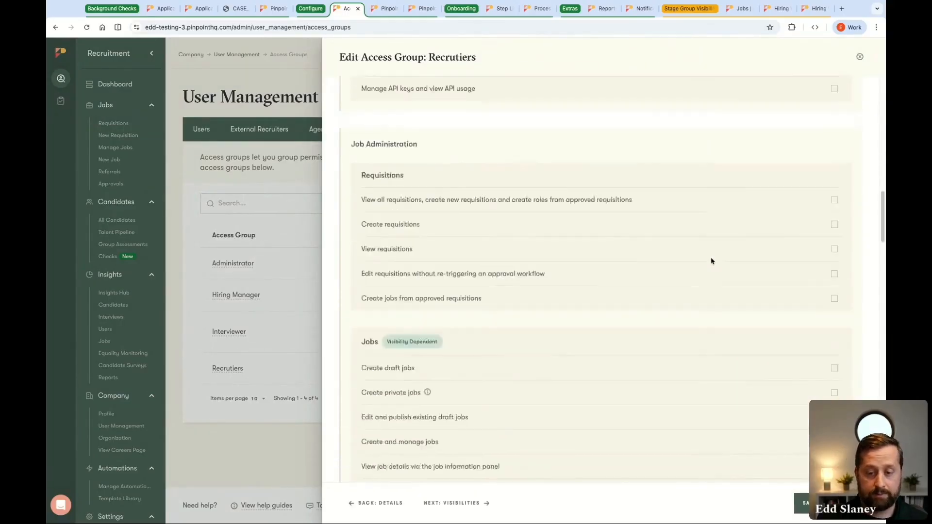
pyautogui.scroll(-12, 712, 261)
pyautogui.scroll(5, 712, 261)
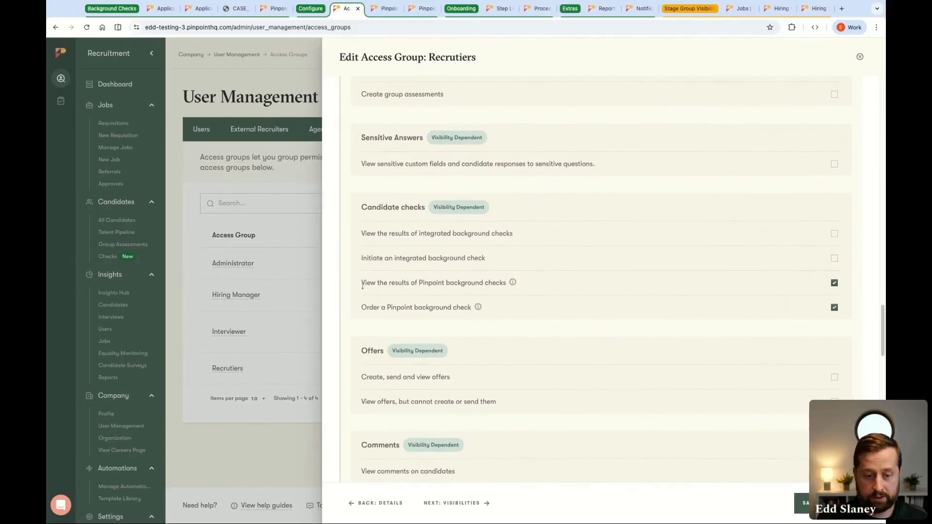
pyautogui.moveTo(363, 286); pyautogui.dragTo(507, 284)
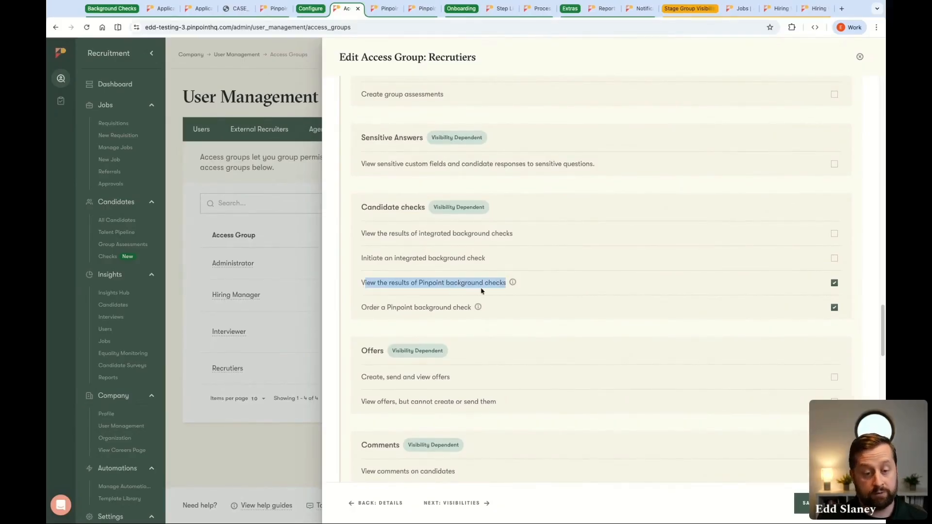
pyautogui.click(422, 312)
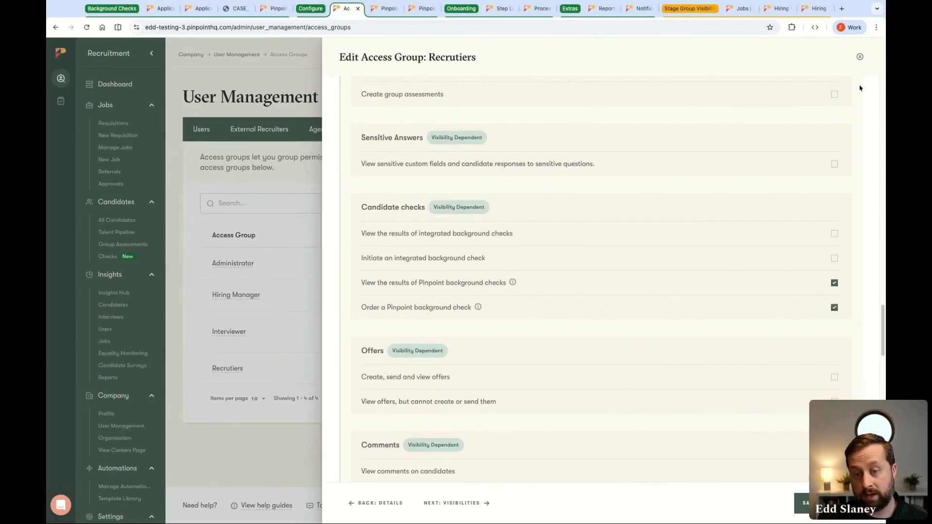
pyautogui.click(859, 57)
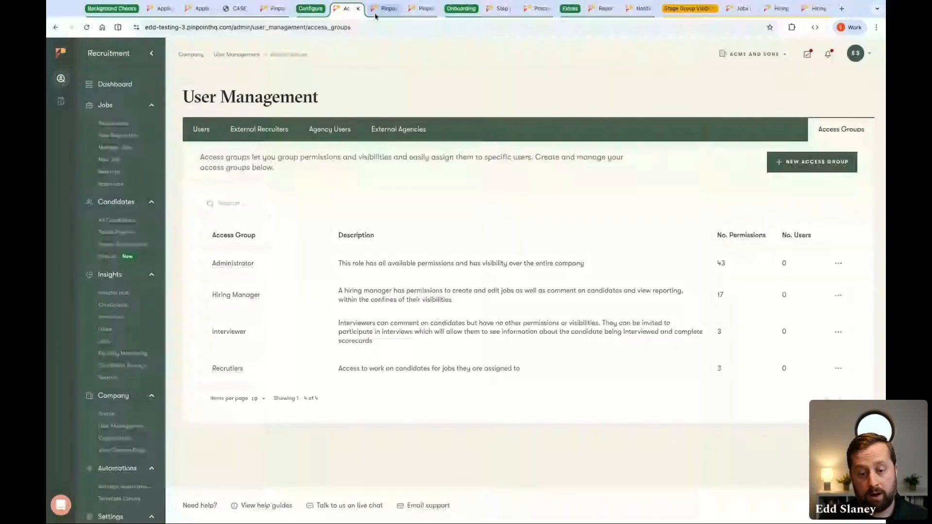
# Start a new package in the Pinpoint Checks templates and examine the available check bundles without selecting any
pyautogui.click(381, 10)
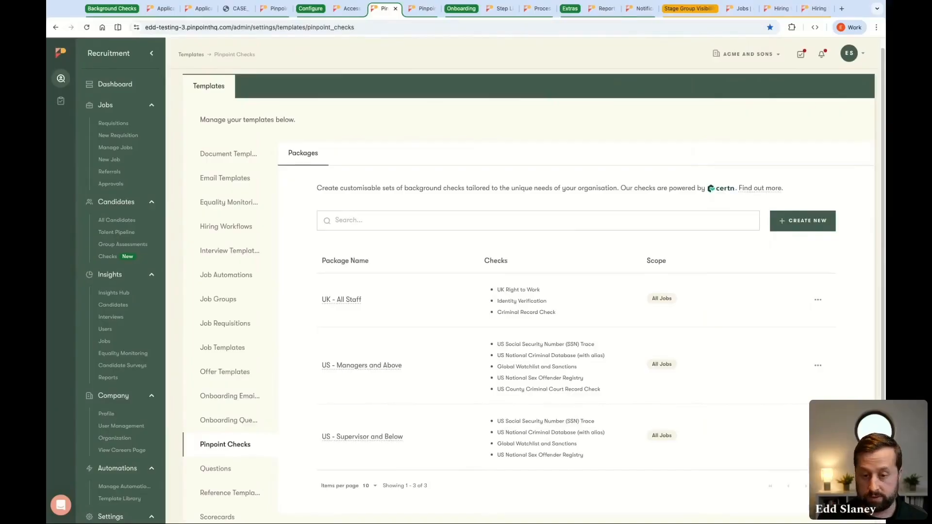
pyautogui.scroll(-1, 669, 249)
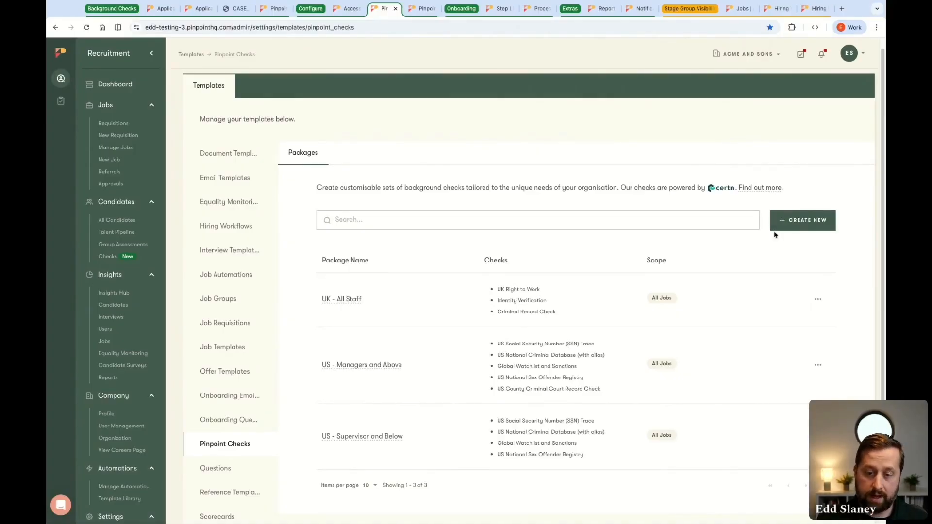
pyautogui.click(791, 228)
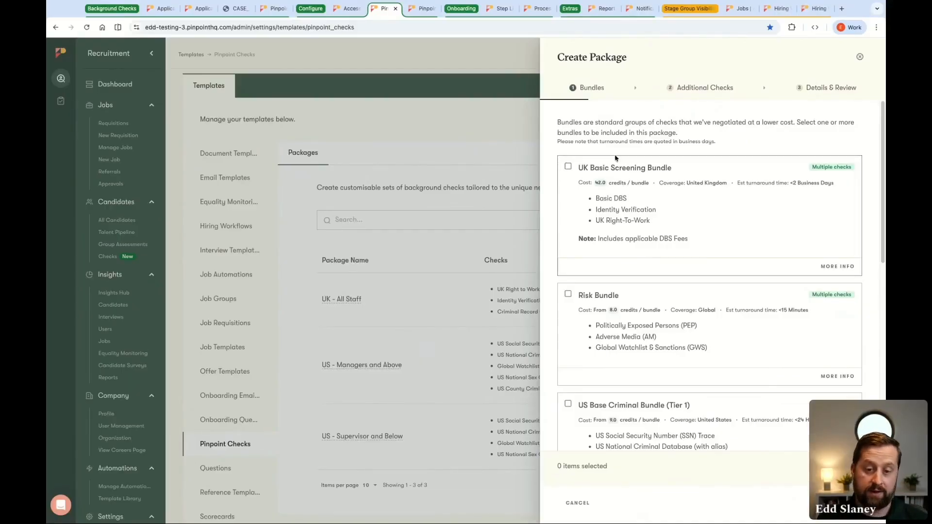
pyautogui.scroll(-5, 701, 211)
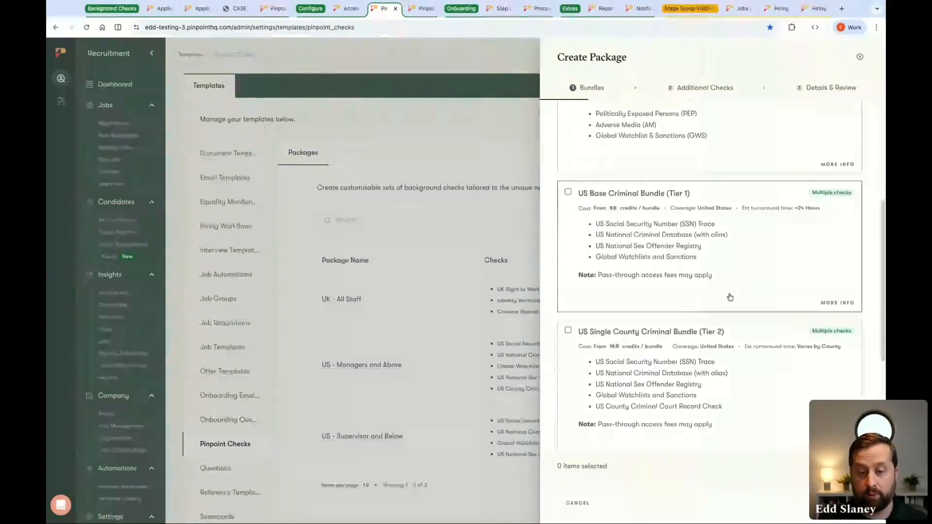
pyautogui.scroll(-4, 723, 282)
pyautogui.scroll(8, 728, 330)
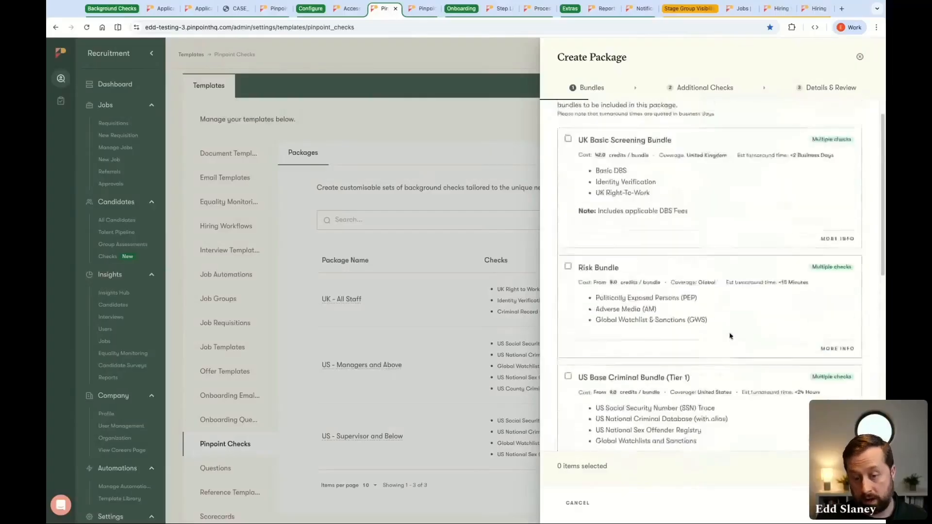
pyautogui.scroll(1, 709, 369)
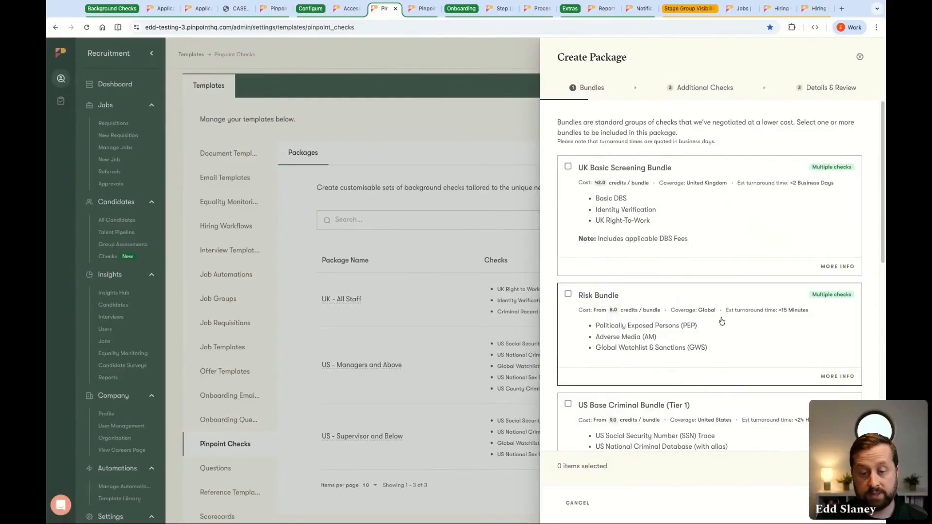
# Search the additional checks for "right", include the UK Right to Work check in the package, and proceed to the details
pyautogui.click(706, 88)
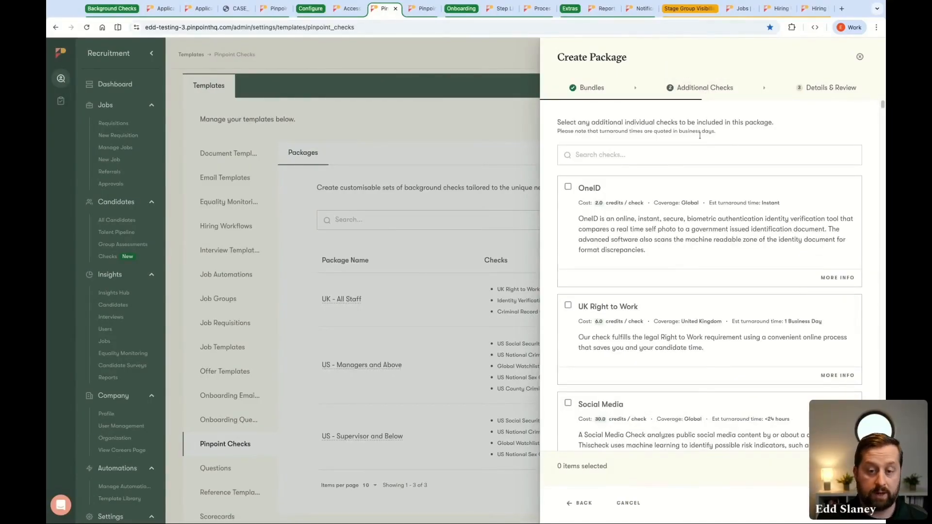
pyautogui.click(701, 151)
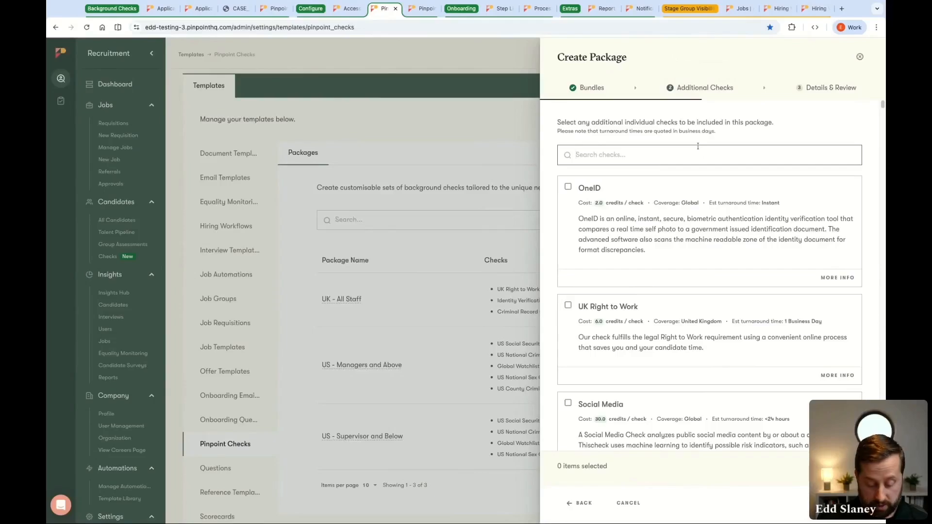
pyautogui.write('right')
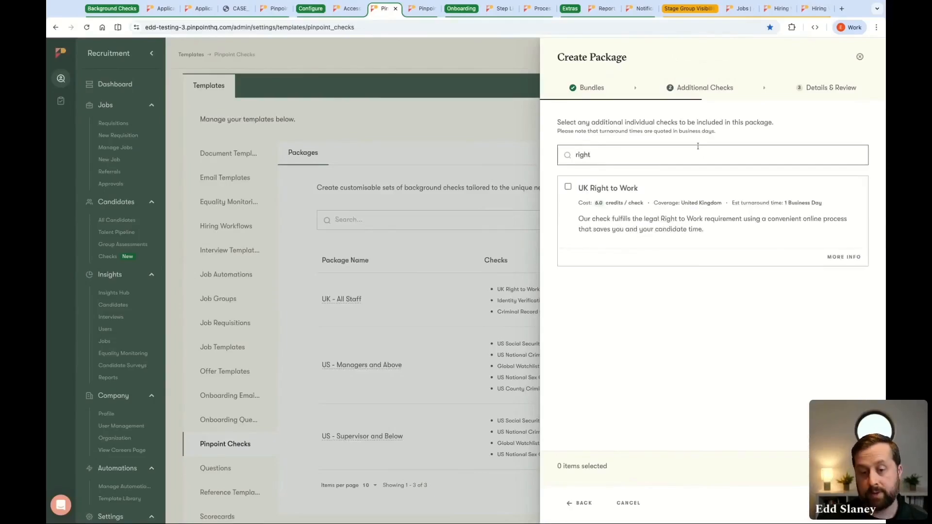
pyautogui.click(618, 194)
pyautogui.click(806, 503)
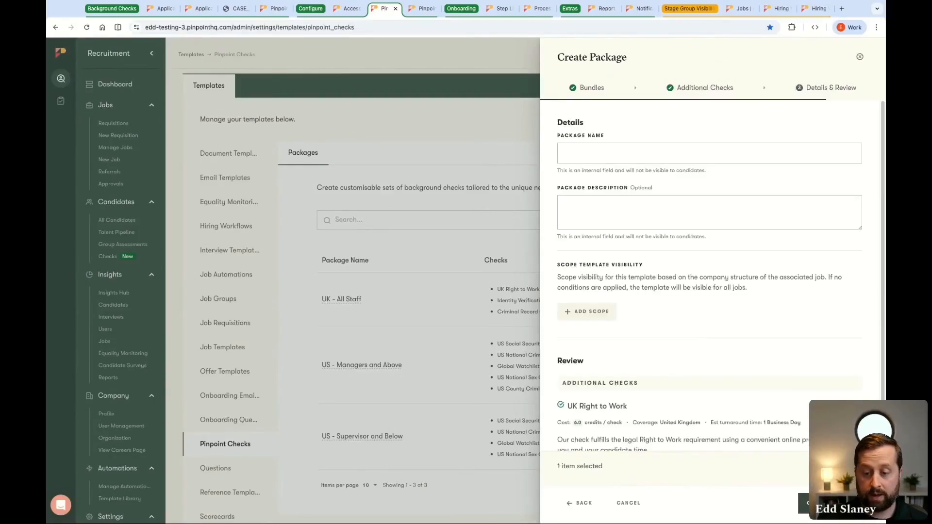
# Name the package "Right for Work", create it without any scope conditions, and view it in the package list
pyautogui.click(599, 154)
pyautogui.write('Right for Work')
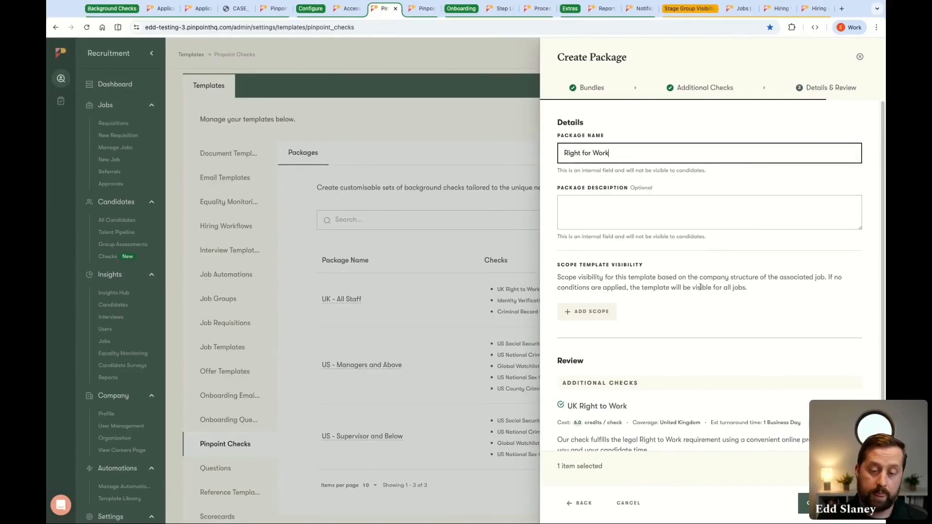
pyautogui.scroll(-1, 700, 287)
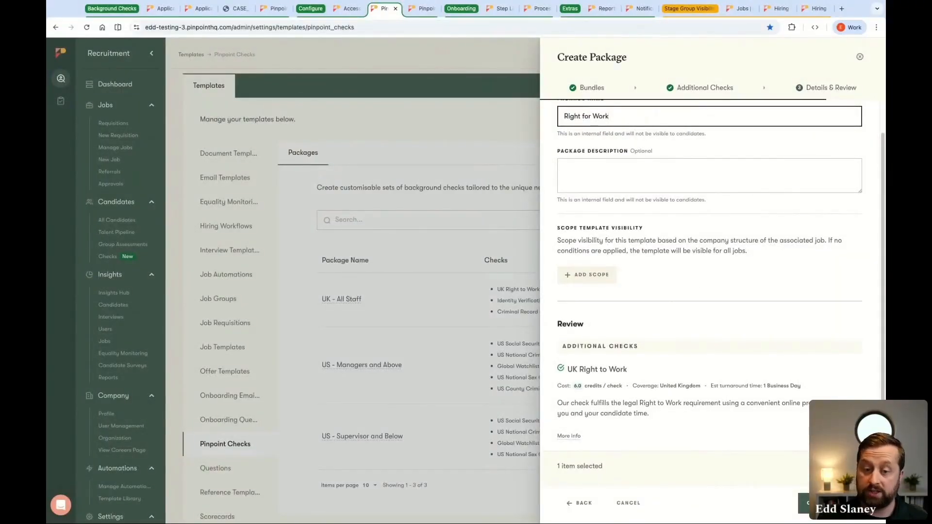
pyautogui.click(620, 280)
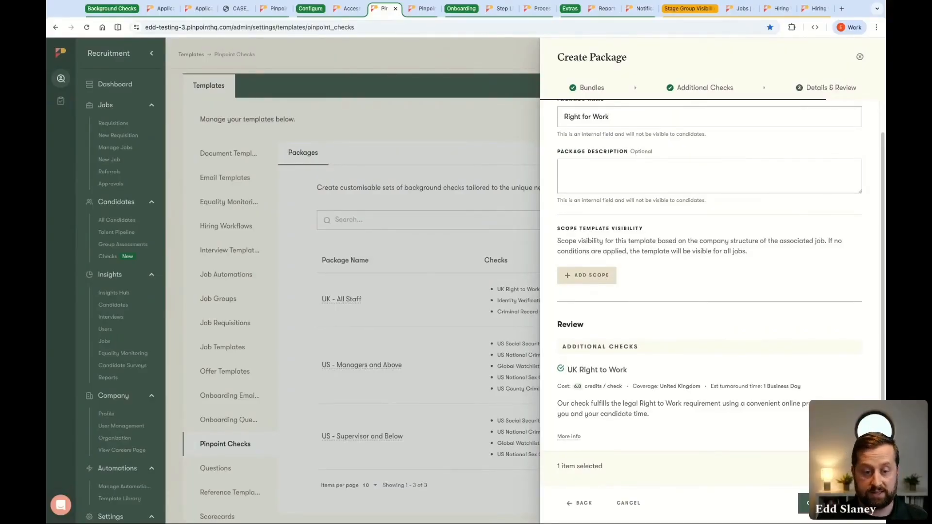
pyautogui.scroll(-1, 666, 307)
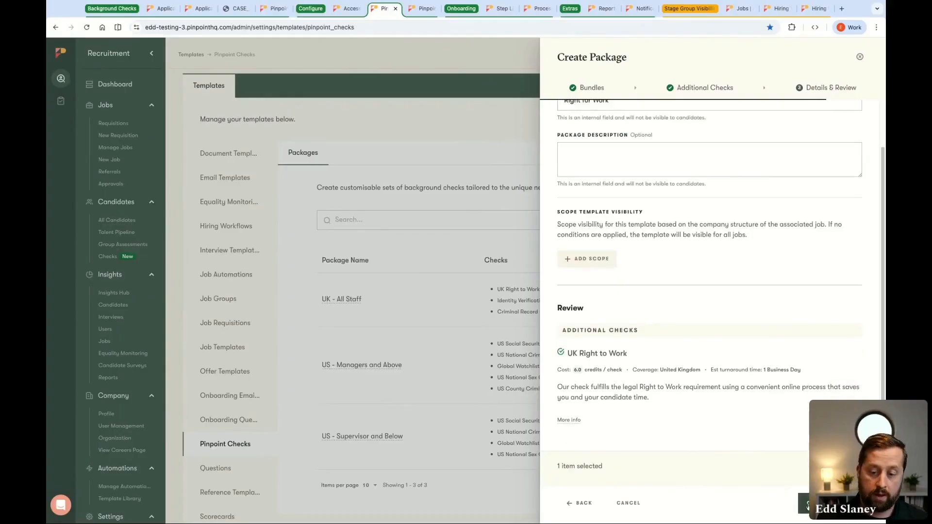
pyautogui.click(807, 504)
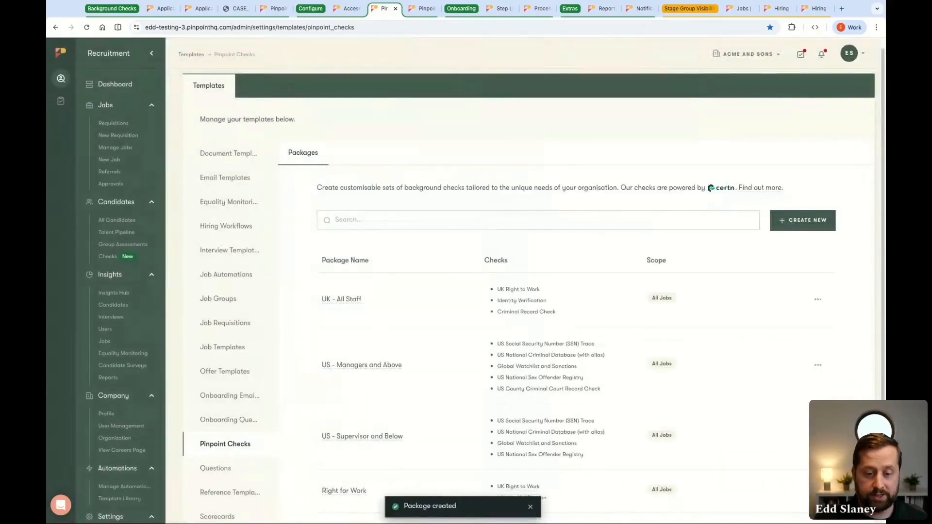
pyautogui.scroll(-3, 587, 331)
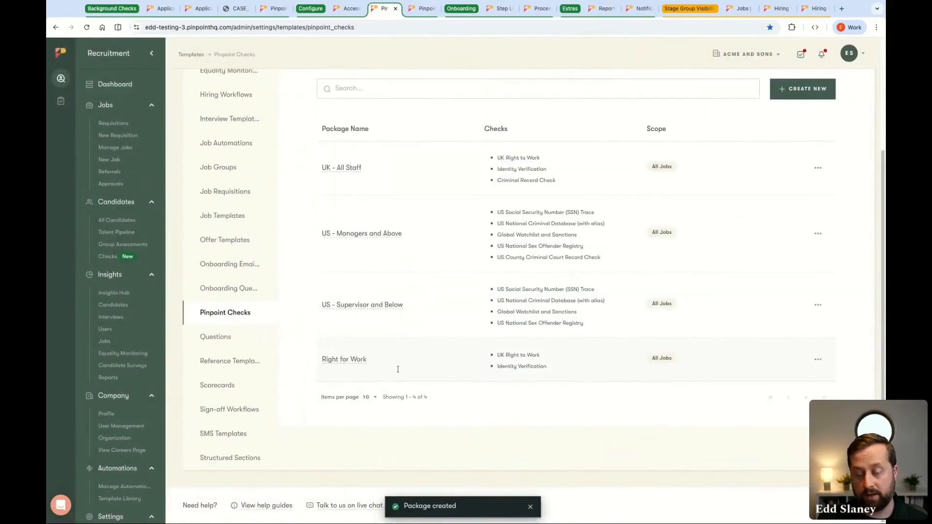
# Review the Pinpoint Background Checks terms of service, mark them as read, proceed to the account details form, and leave without submitting
pyautogui.scroll(3, 552, 375)
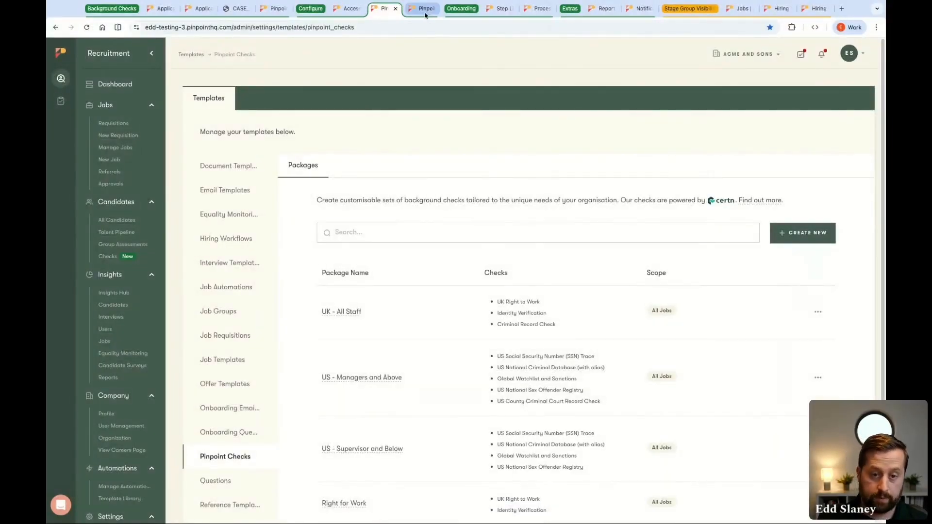
pyautogui.click(426, 9)
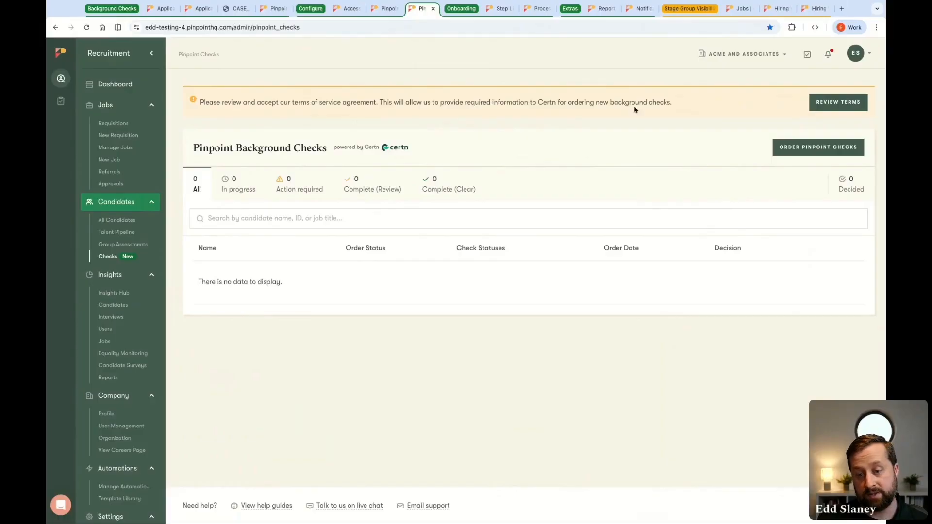
pyautogui.click(842, 112)
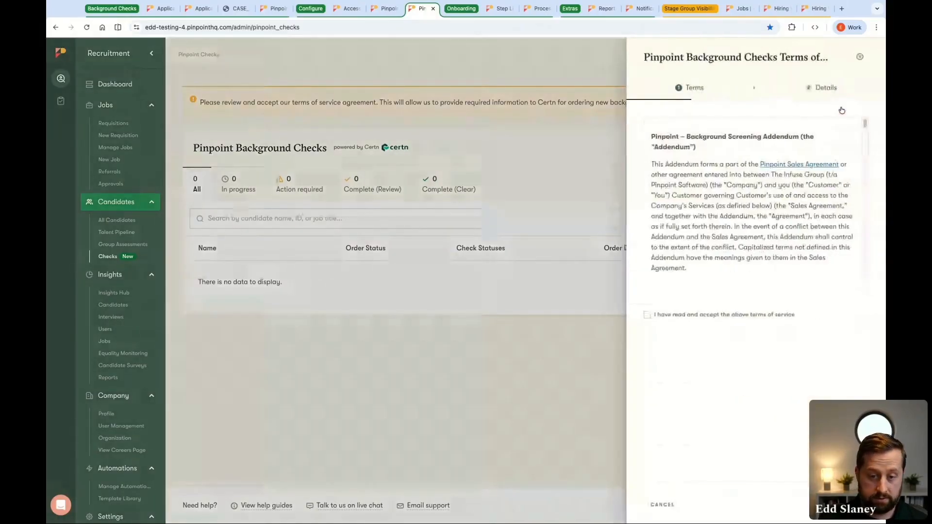
pyautogui.scroll(-3, 752, 218)
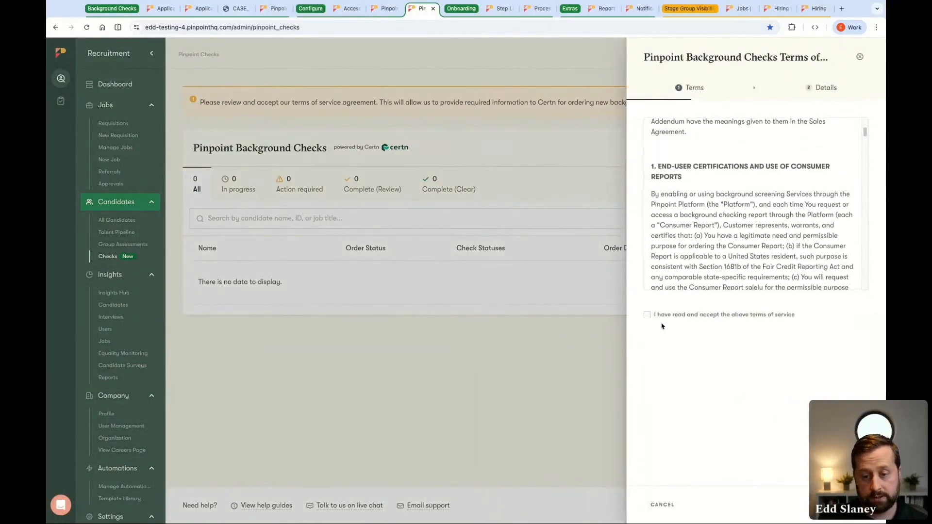
pyautogui.click(647, 314)
pyautogui.click(847, 505)
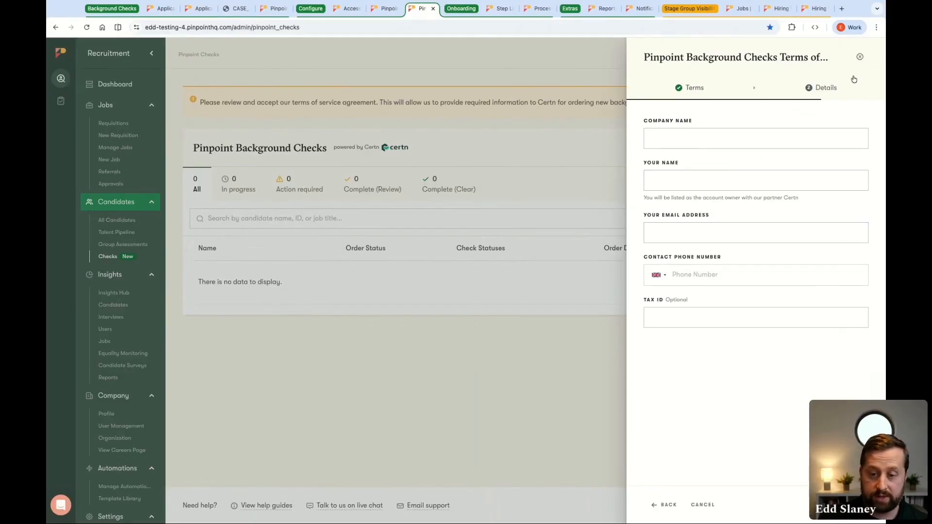
pyautogui.click(860, 56)
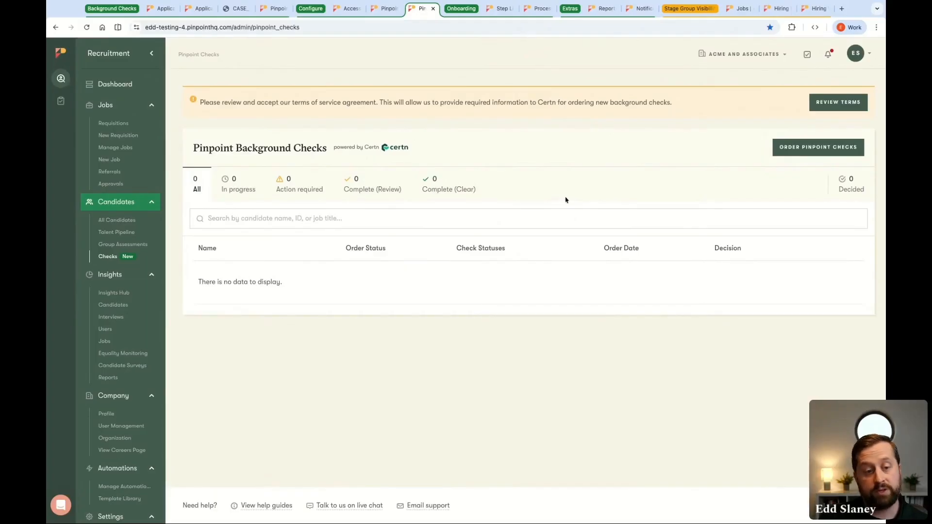
# Start a new onboarding step of type Pinpoint Background Check Actions in the Step Library and view its setup form
pyautogui.click(492, 11)
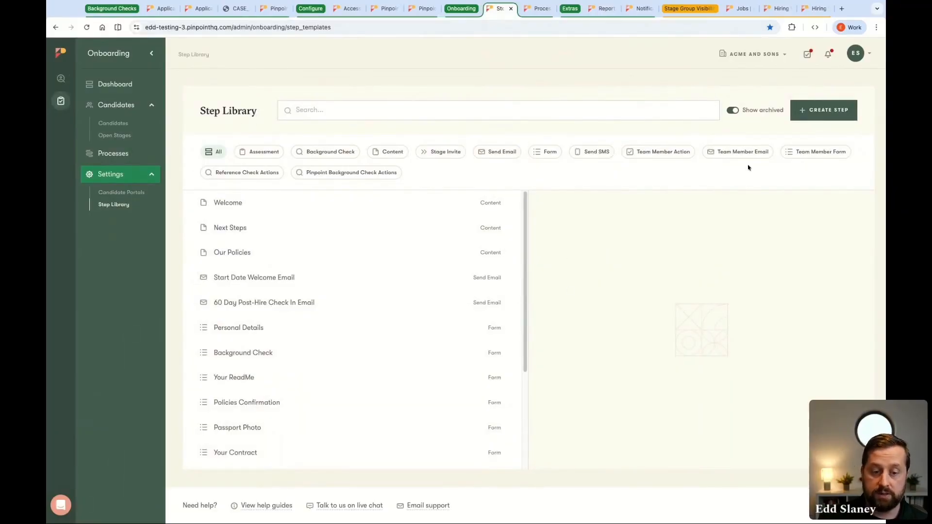
pyautogui.click(825, 111)
pyautogui.scroll(-2, 729, 242)
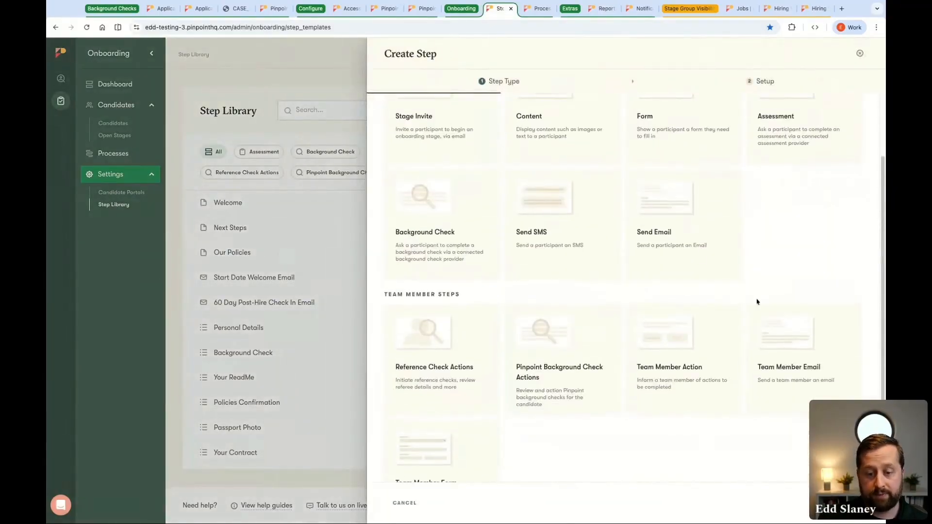
pyautogui.click(588, 365)
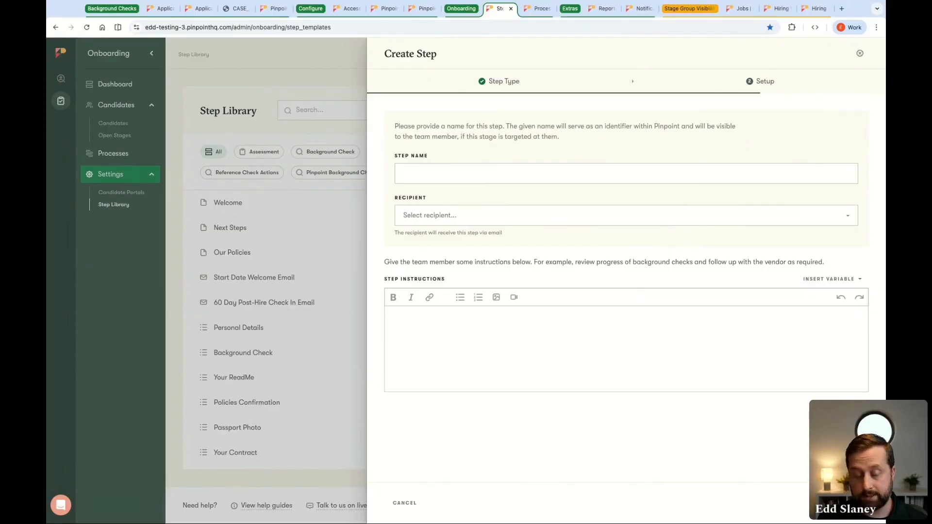
# Preview the Initiate Background Check step in the onboarding process, read its instructions, and try requesting background checks
pyautogui.click(537, 8)
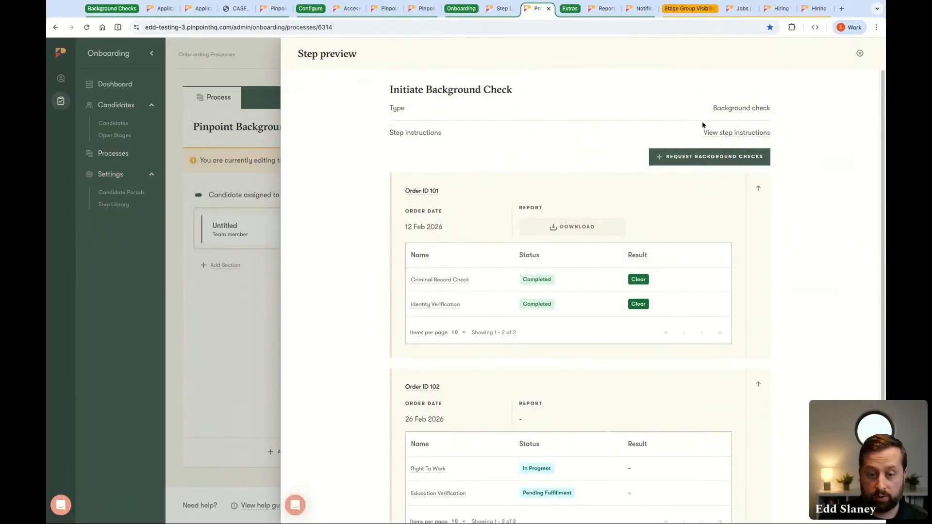
pyautogui.click(716, 136)
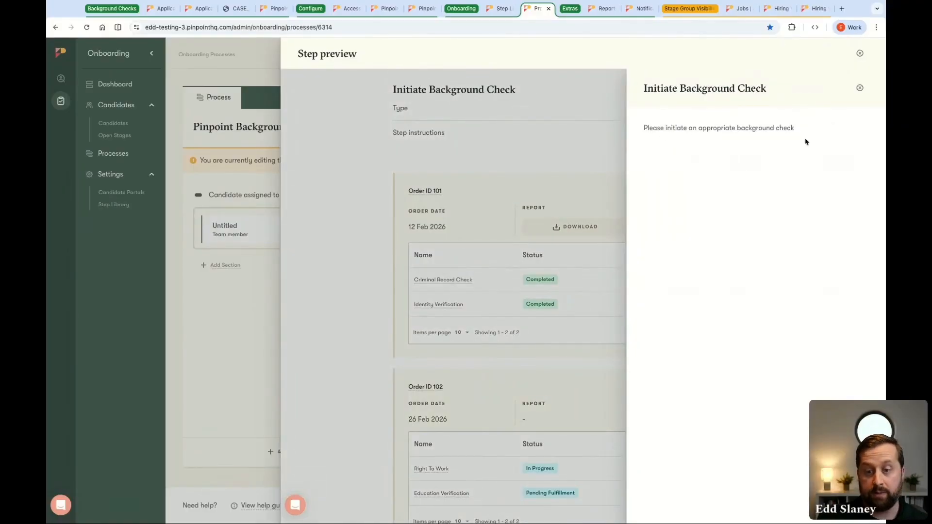
pyautogui.click(859, 89)
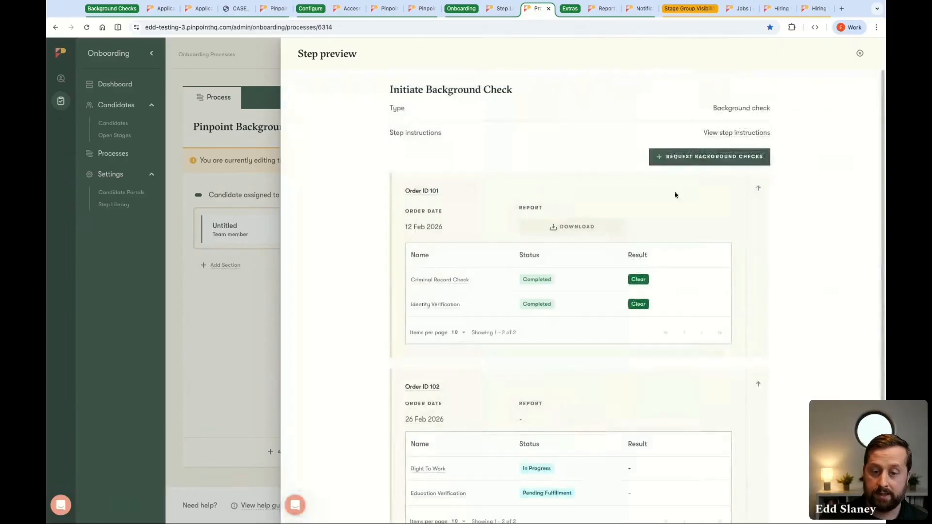
pyautogui.click(708, 162)
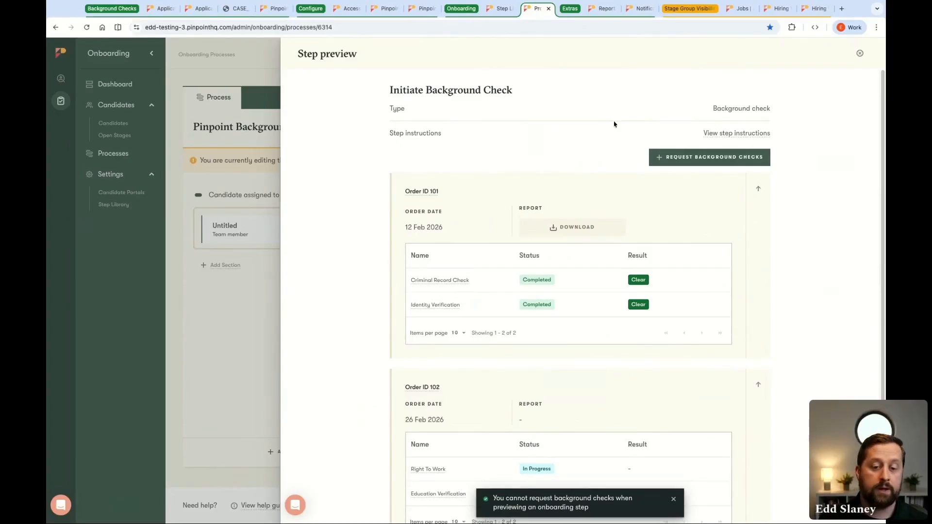
# Start building a new custom report of the Pinpoint Checks type
pyautogui.click(603, 8)
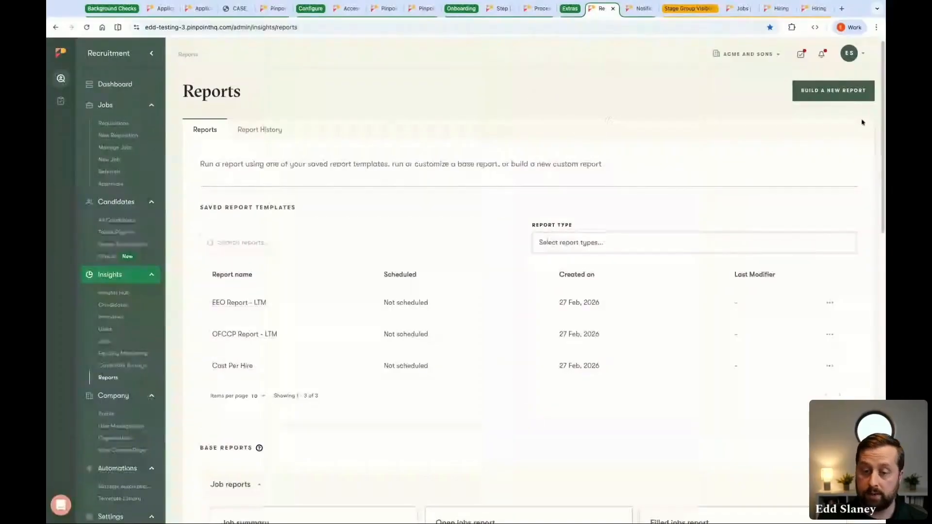
pyautogui.click(829, 95)
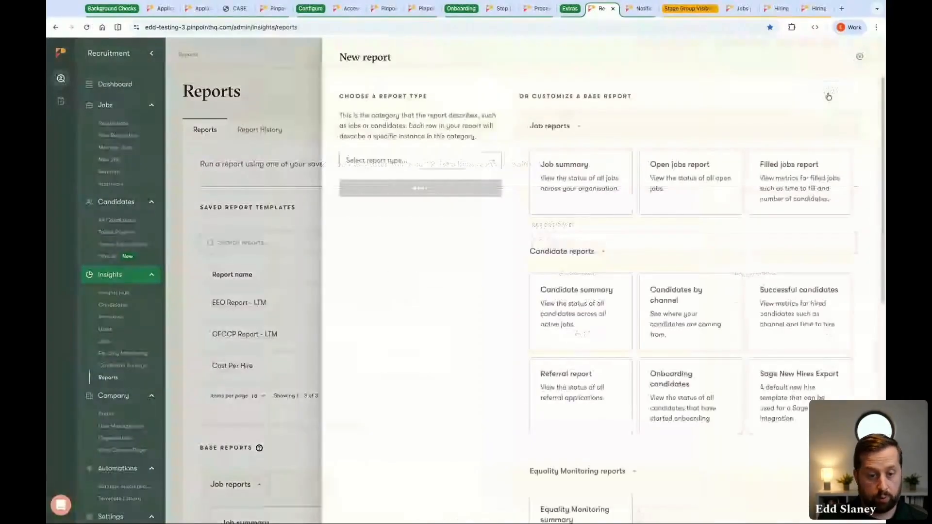
pyautogui.click(458, 164)
pyautogui.click(374, 232)
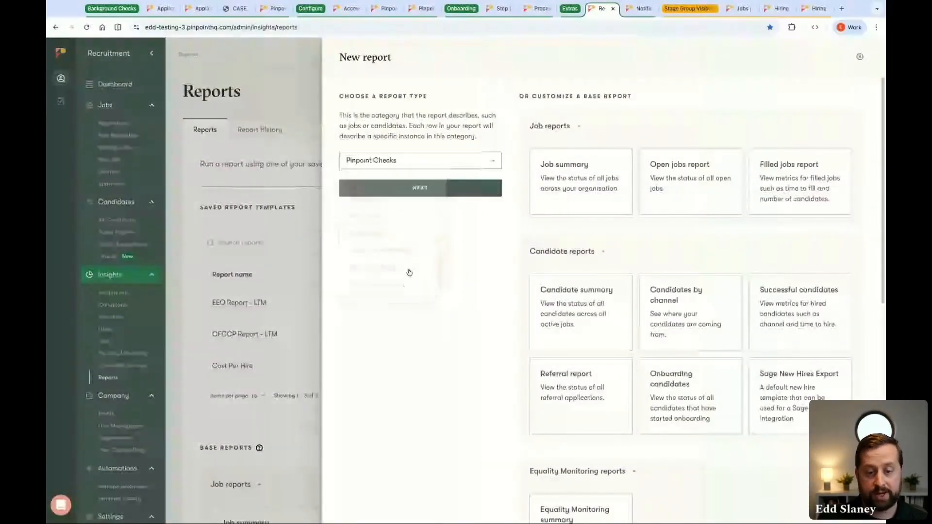
pyautogui.click(427, 191)
# Include the Details, Application, Pinpoint Check Template and Creator columns in the report, and close it without running or saving
pyautogui.click(427, 130)
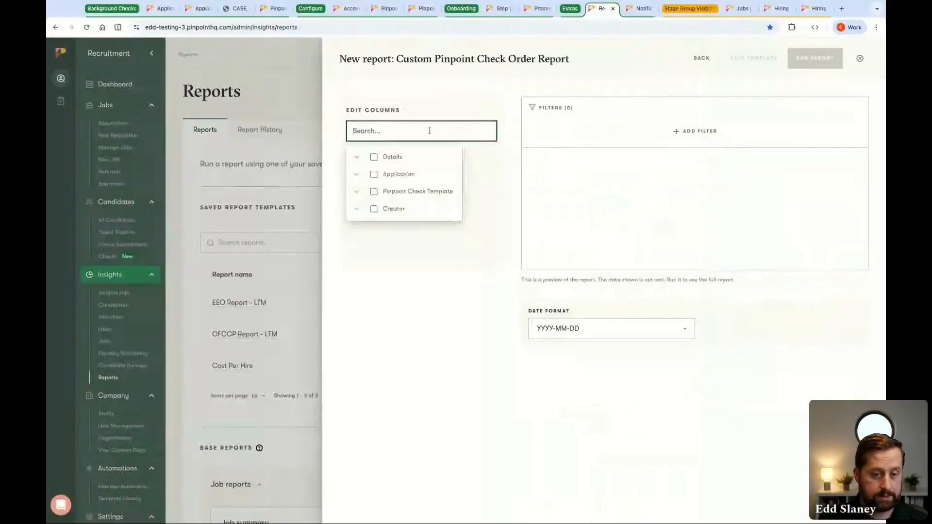
pyautogui.click(387, 159)
pyautogui.click(394, 175)
pyautogui.click(396, 191)
pyautogui.click(398, 210)
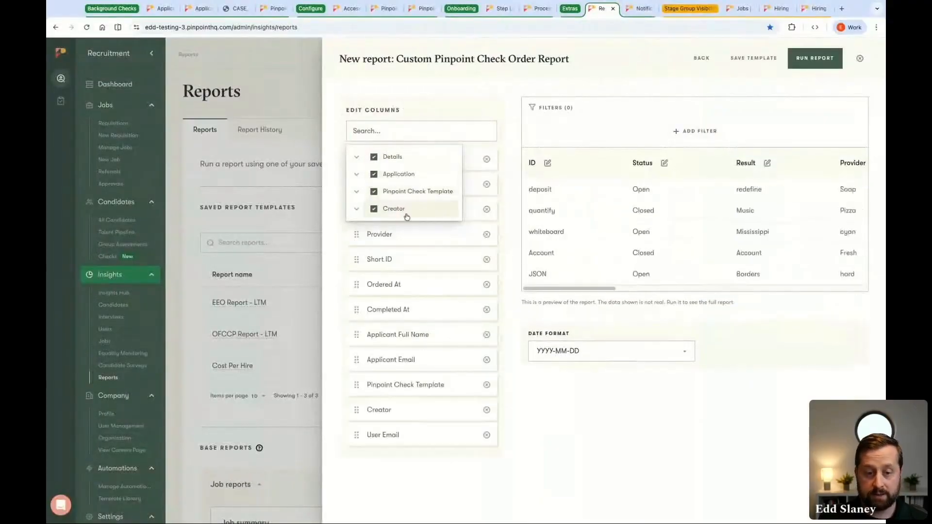
pyautogui.click(551, 453)
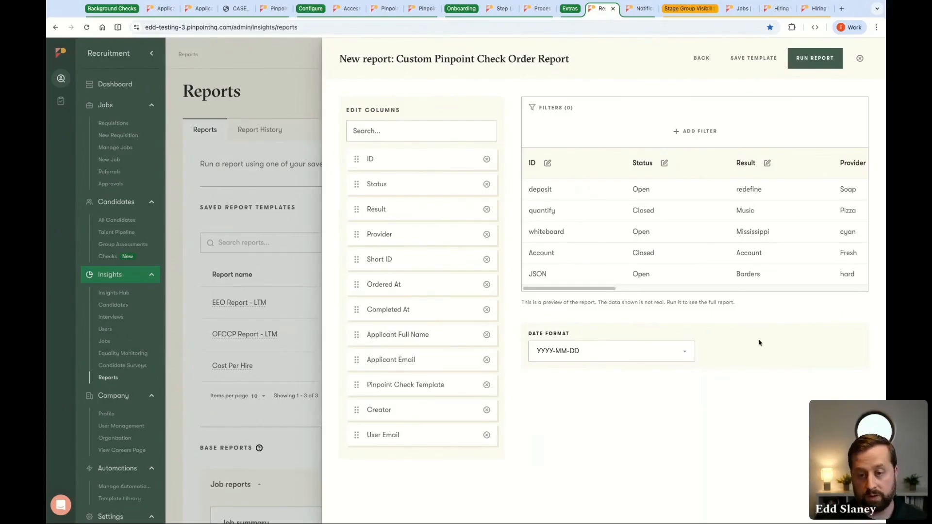
pyautogui.click(860, 60)
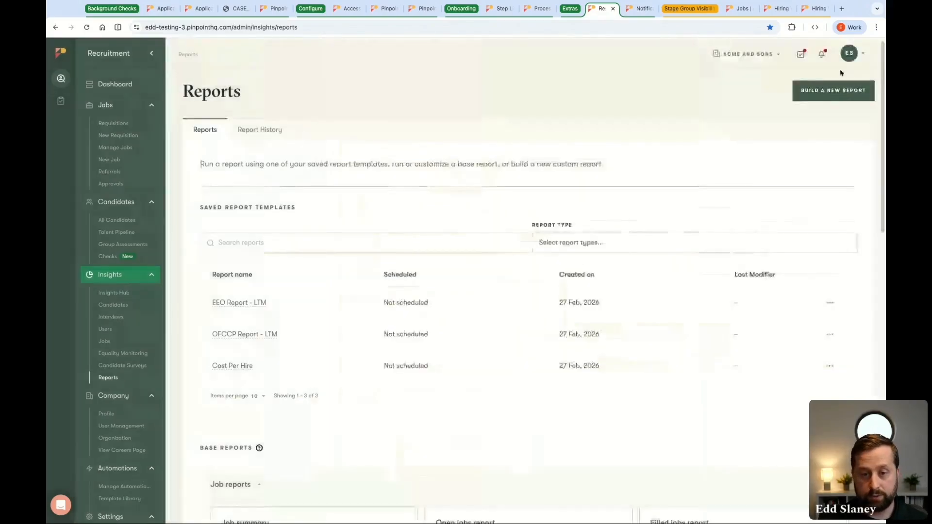
# Examine the notification settings for the Pinpoint Check status updated event
pyautogui.click(640, 8)
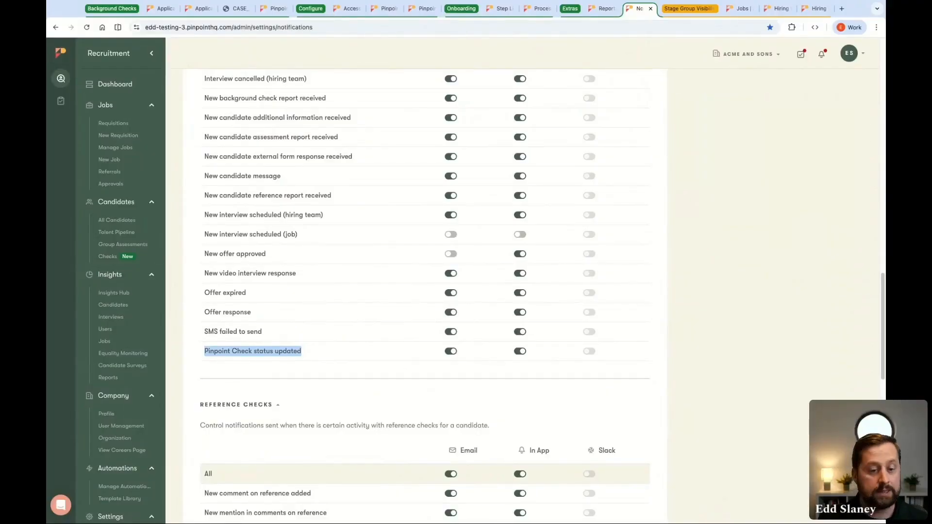
pyautogui.click(327, 383)
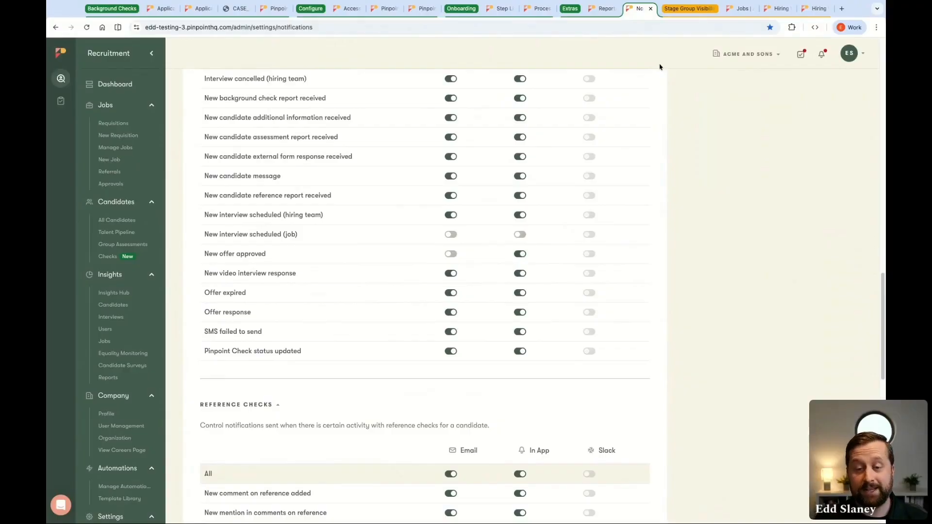
# Examine the candidate stages of the Customer Service Rep job and return to the active jobs list
pyautogui.click(738, 10)
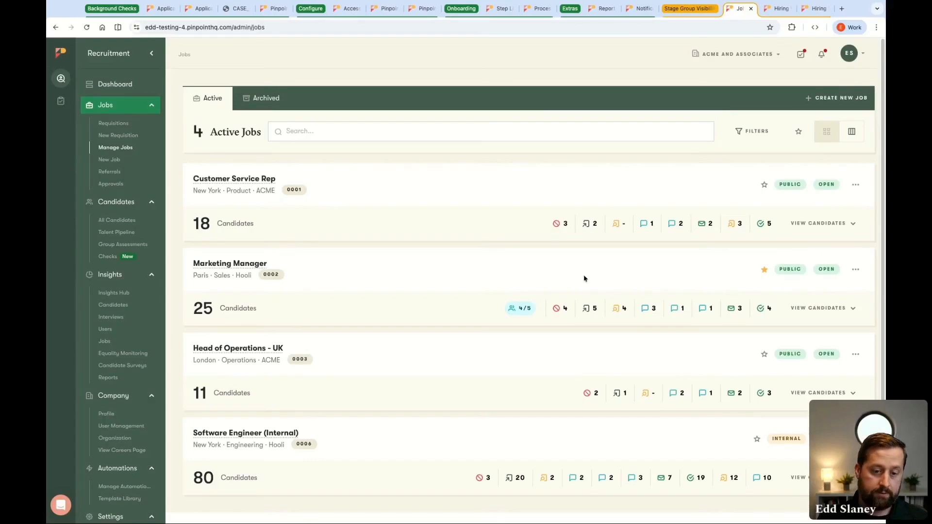
pyautogui.click(248, 184)
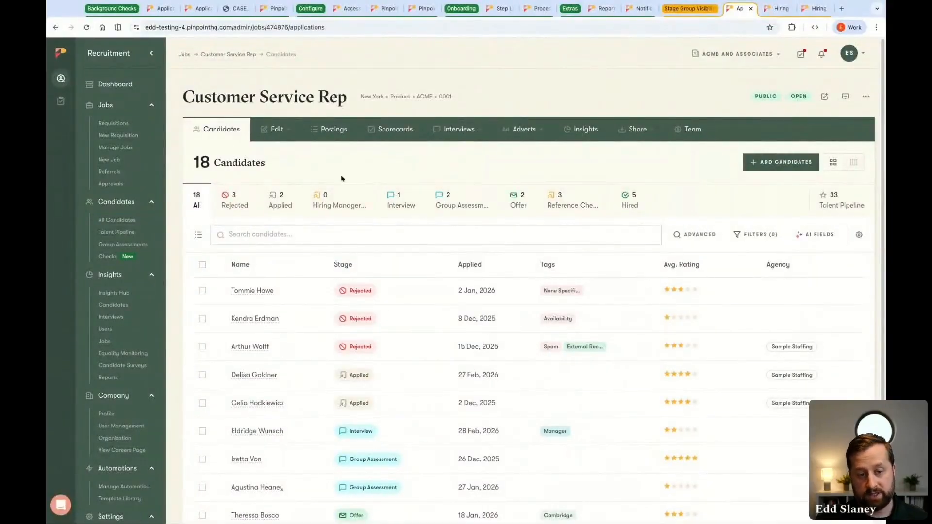
pyautogui.press('super+Left')
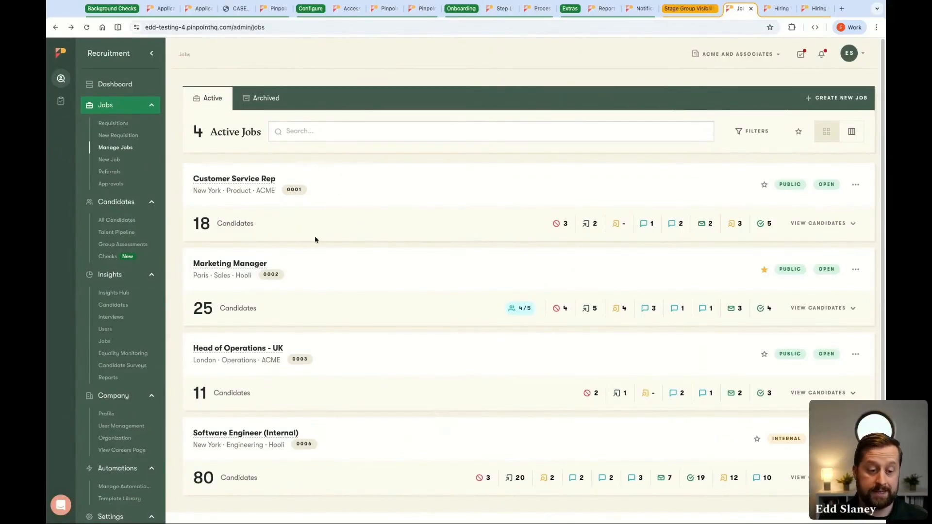
# In the signed-in user's visibilities, set the stage group visibility to Exclude specific Workflow Stage Groups
pyautogui.click(140, 429)
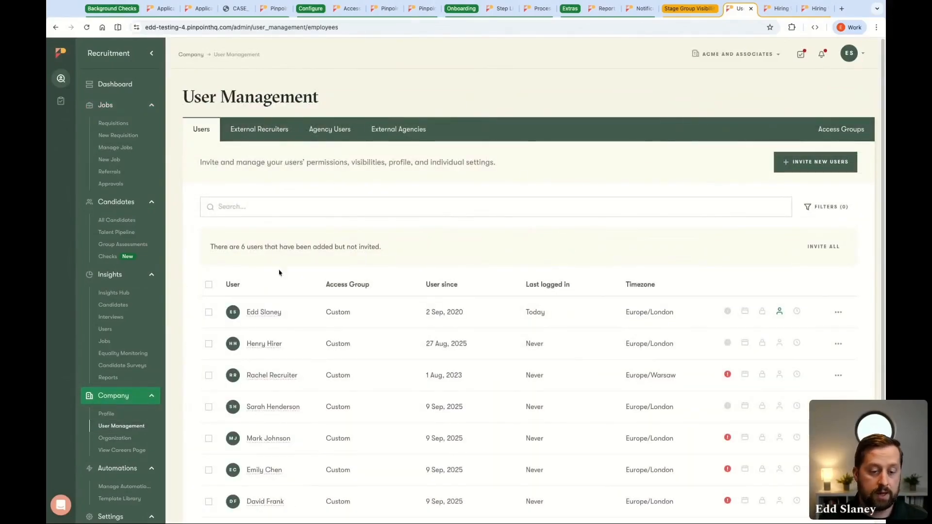
pyautogui.click(273, 314)
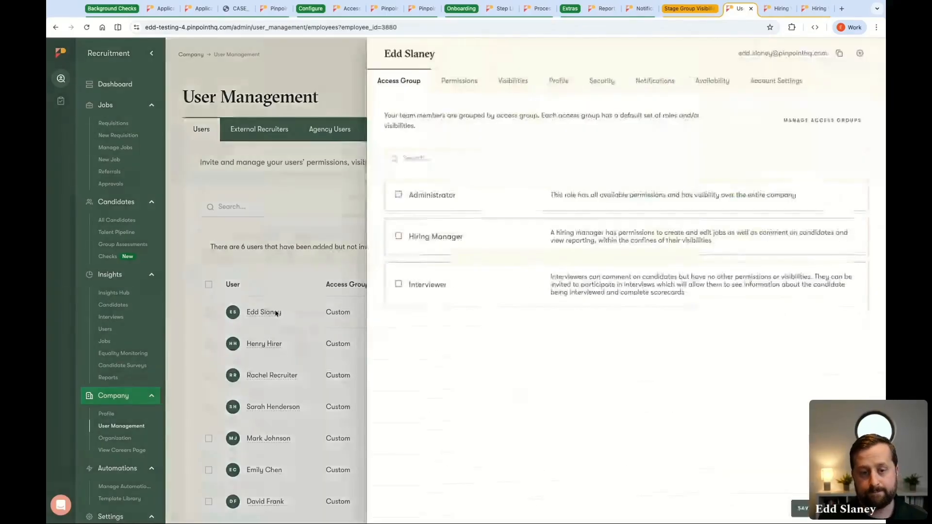
pyautogui.click(514, 81)
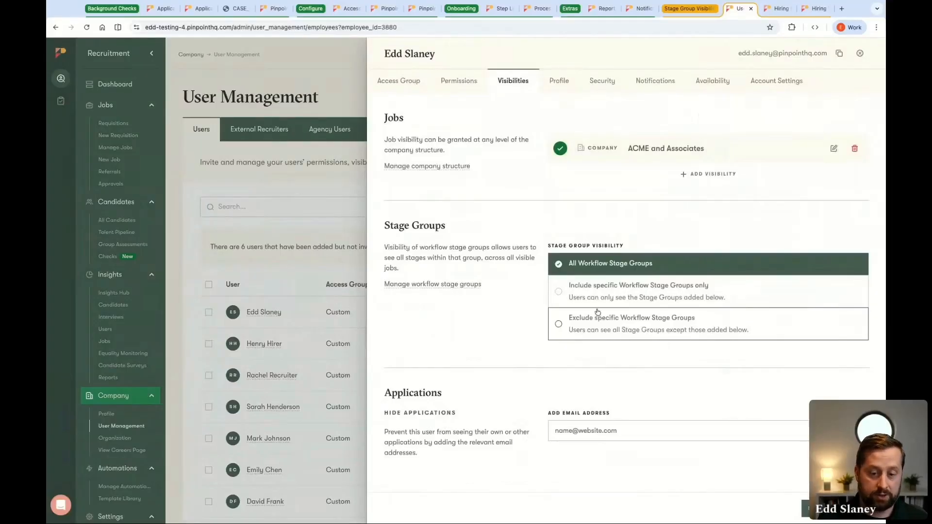
pyautogui.click(639, 333)
pyautogui.click(639, 333)
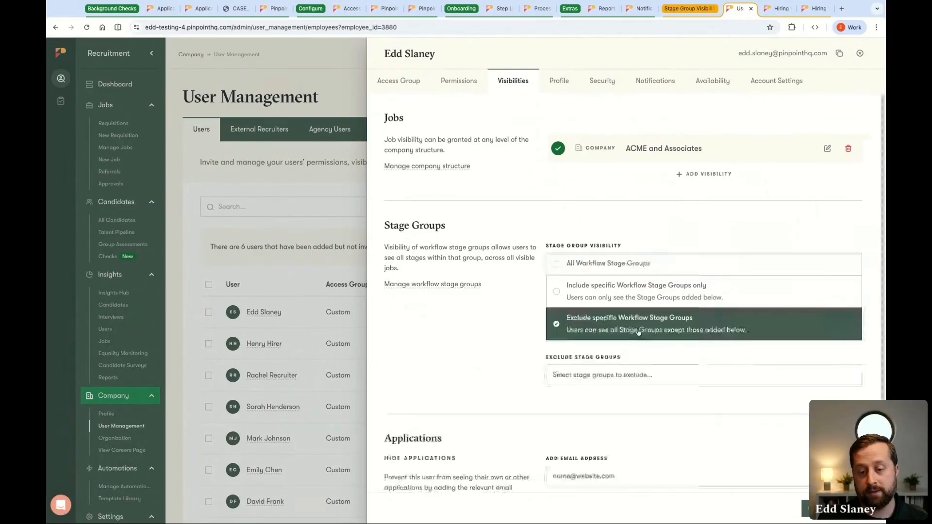
# Exclude the Rejected and Applied stage groups for this user, save the visibilities, and return to the active jobs list
pyautogui.click(596, 376)
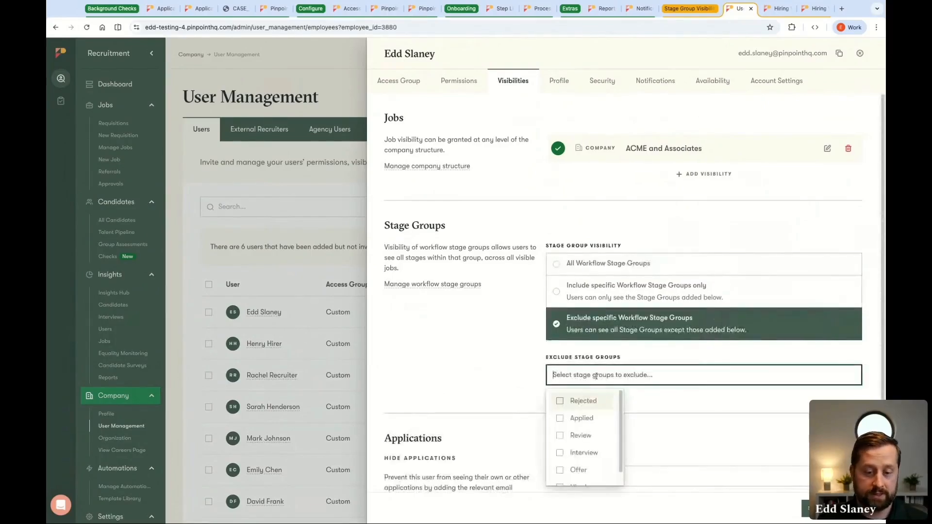
pyautogui.click(560, 401)
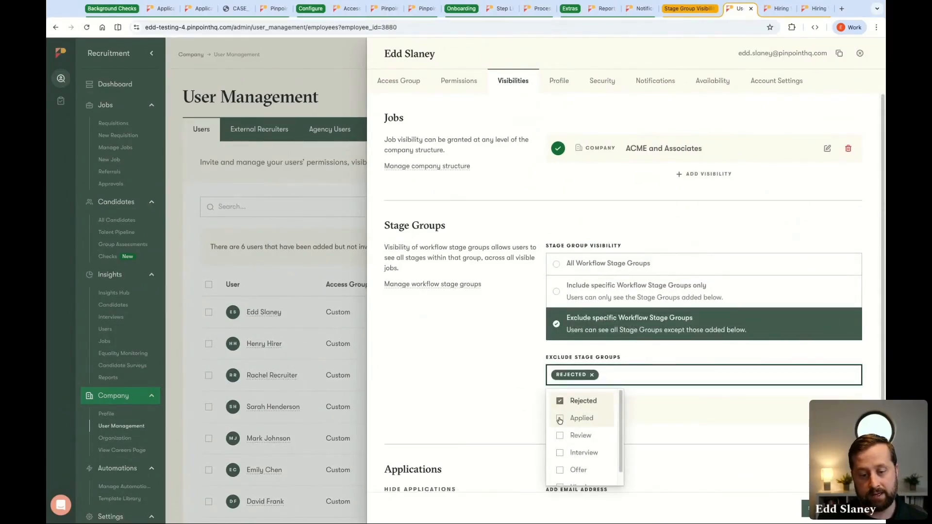
pyautogui.click(559, 420)
pyautogui.click(505, 367)
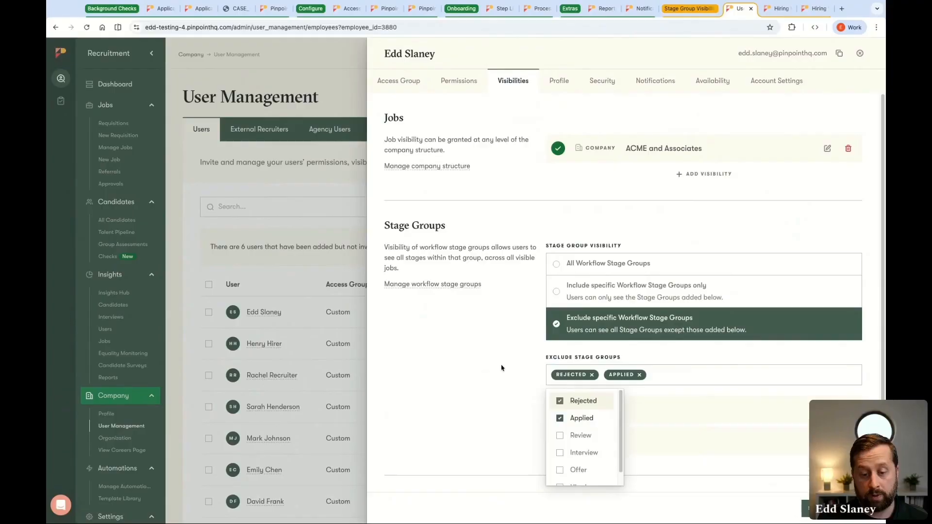
pyautogui.click(806, 508)
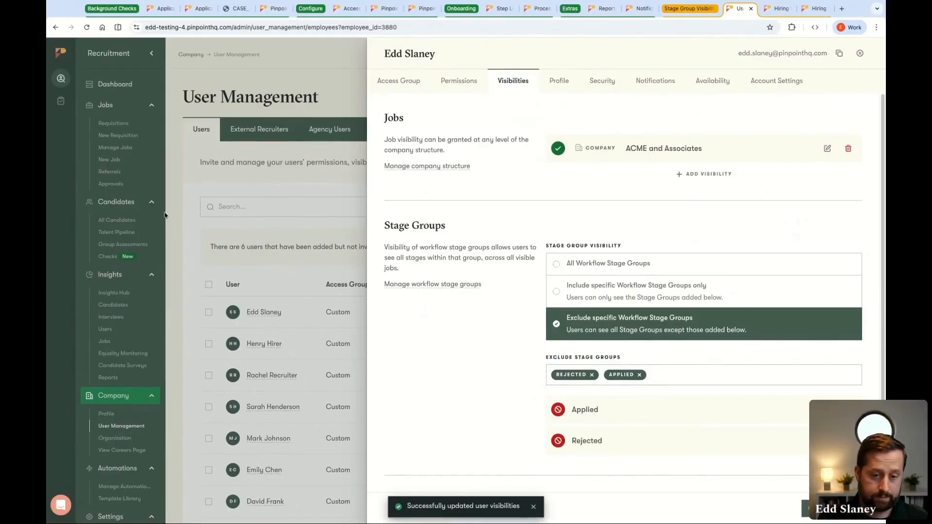
pyautogui.click(860, 53)
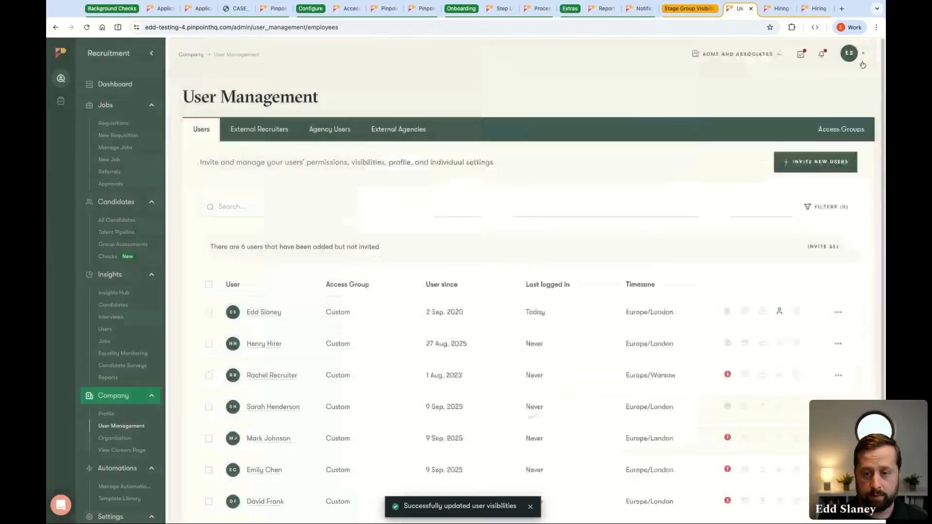
pyautogui.click(150, 147)
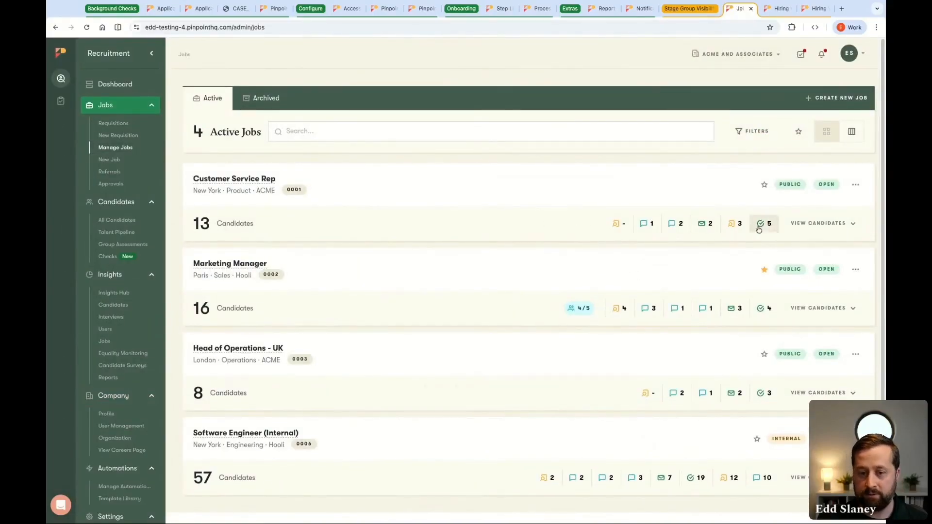
# Check which candidate stages the Customer Service Rep job shows with the exclusions applied, and return to the active jobs list
pyautogui.click(224, 182)
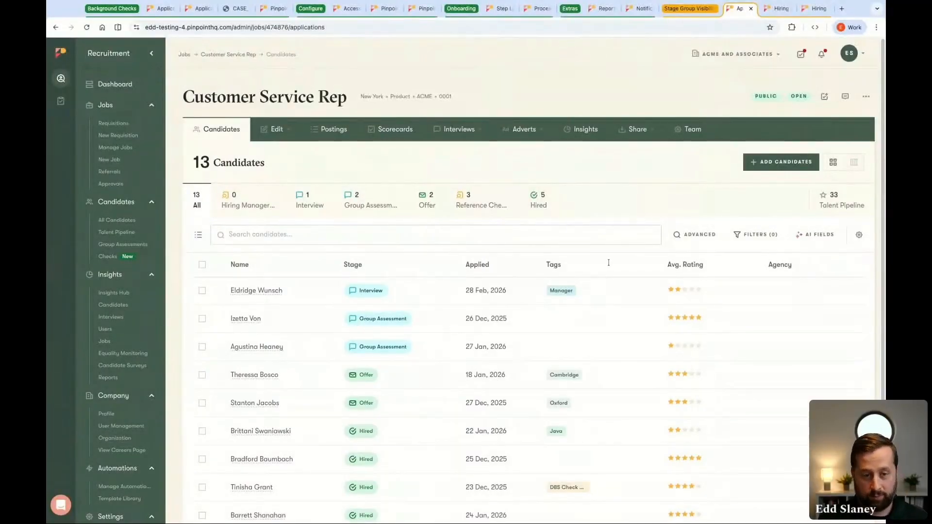
pyautogui.hotkey('alt', 'Left')
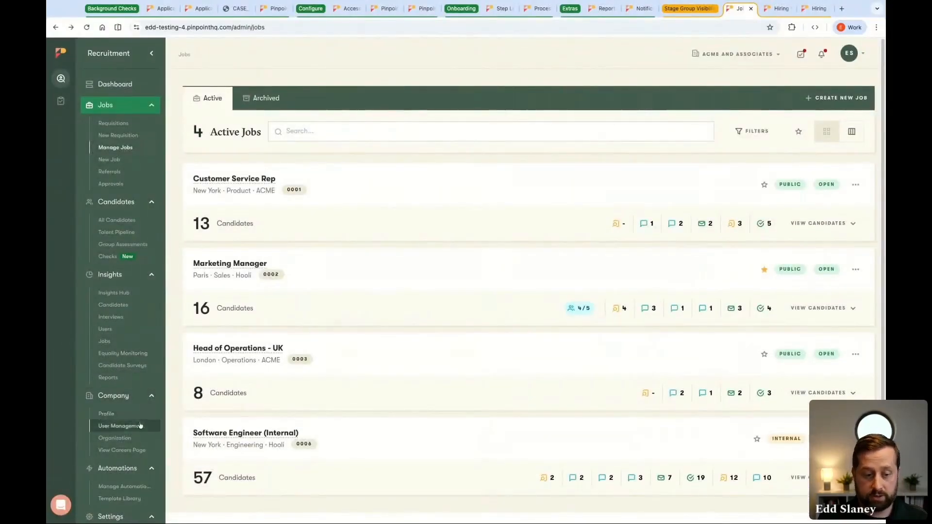
# In the signed-in user's visibilities, clear the excluded stage groups and set stage group visibility to Include specific Workflow Stage Groups only
pyautogui.click(140, 425)
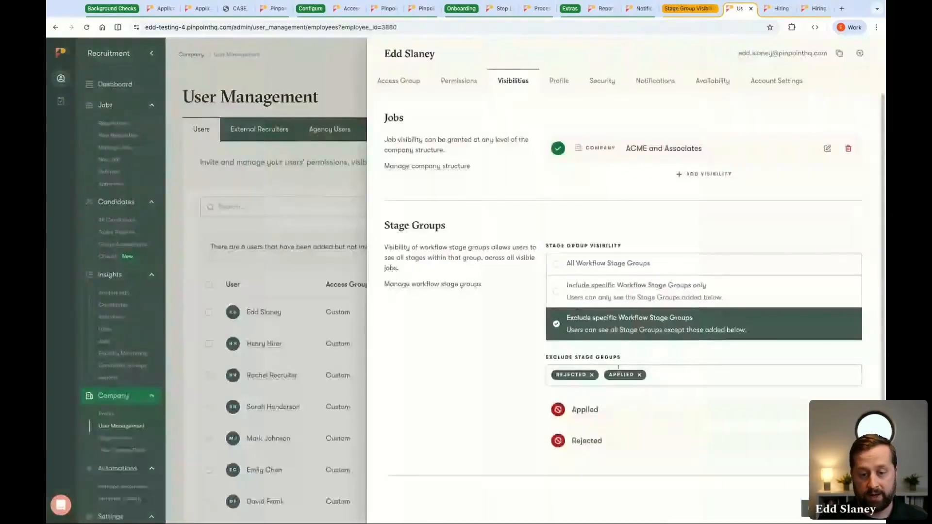
pyautogui.click(641, 378)
pyautogui.press('BackSpace')
pyautogui.press('BackSpace')
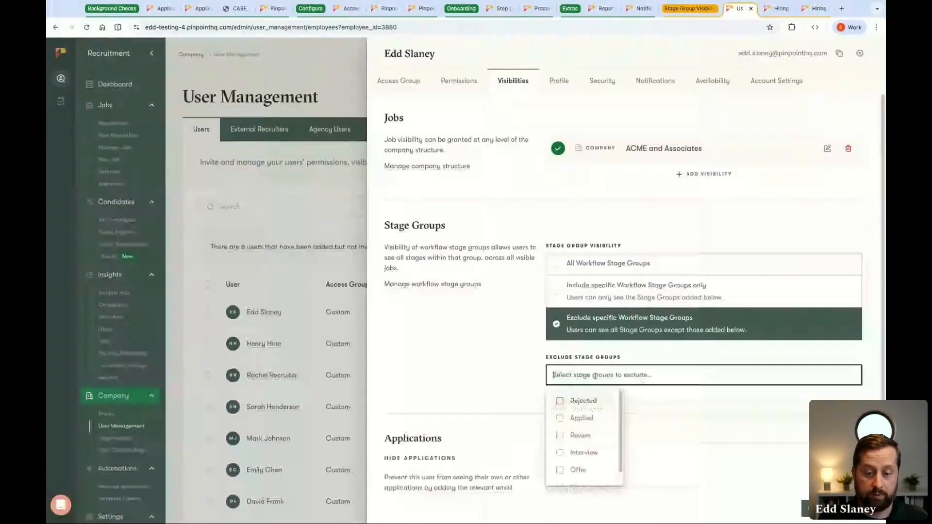
pyautogui.click(626, 297)
pyautogui.click(616, 378)
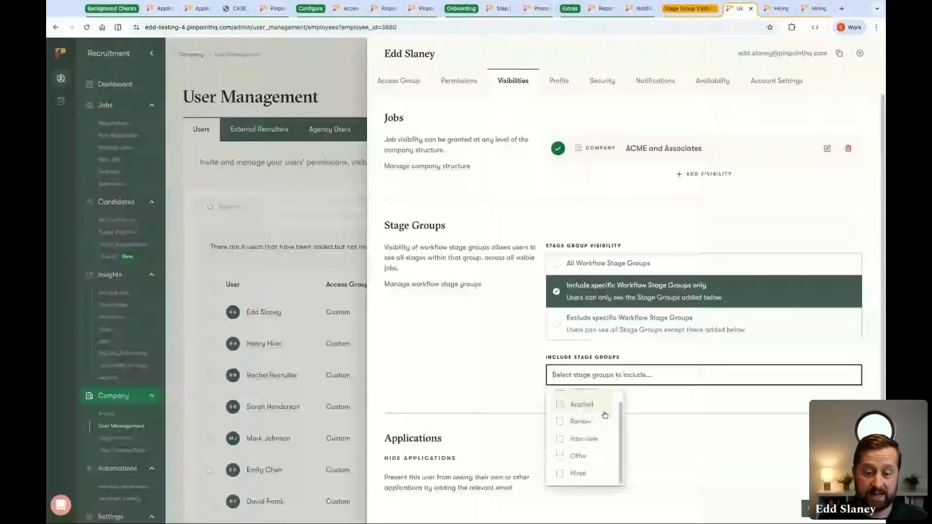
# Include the Interview, Offer and Hired stage groups for this user, save the visibilities, and return to the active jobs list
pyautogui.click(560, 452)
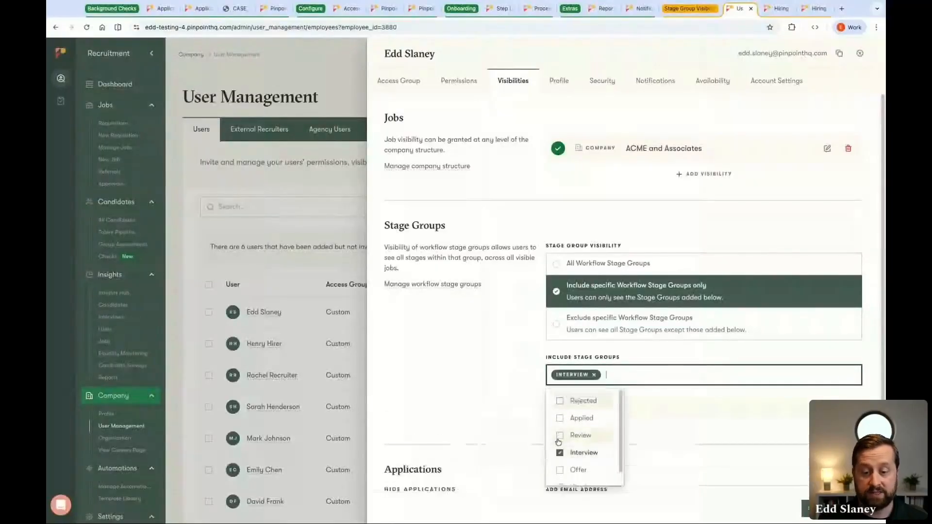
pyautogui.click(560, 470)
pyautogui.click(560, 486)
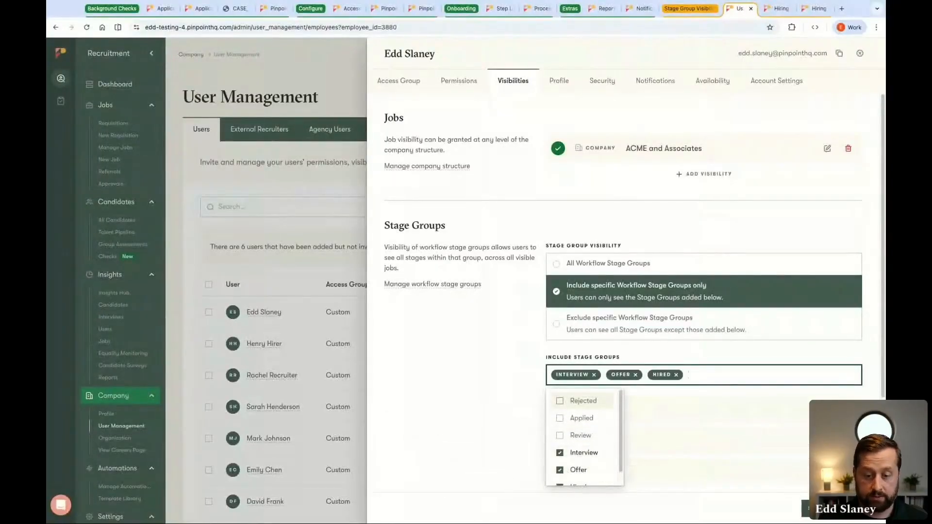
pyautogui.click(777, 467)
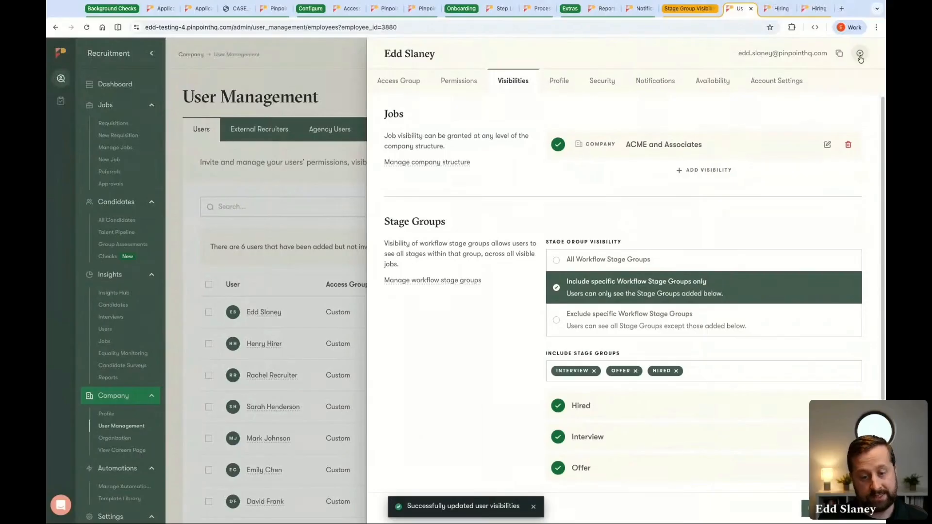
pyautogui.click(860, 53)
pyautogui.click(142, 152)
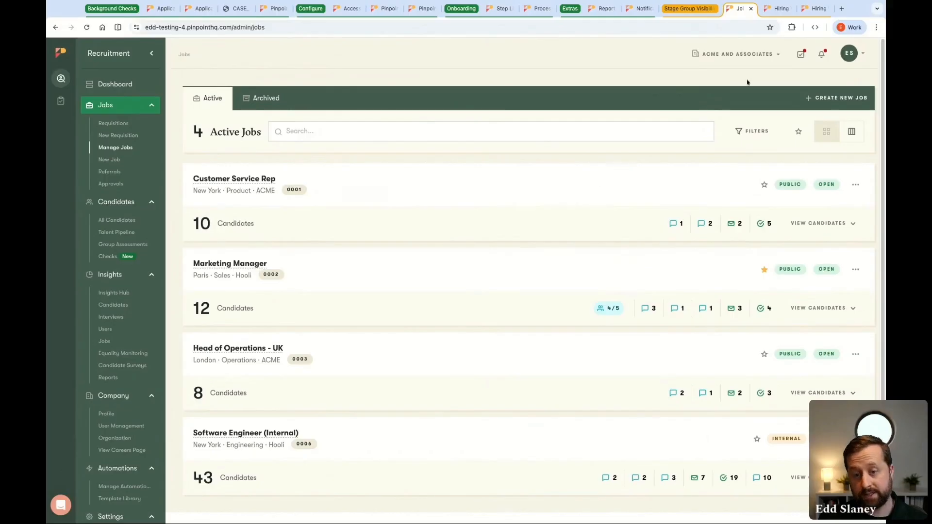
# Try adding a Review stage between Interview and Group Assessment in the Customer Success hiring workflow, and close it without saving
pyautogui.click(776, 8)
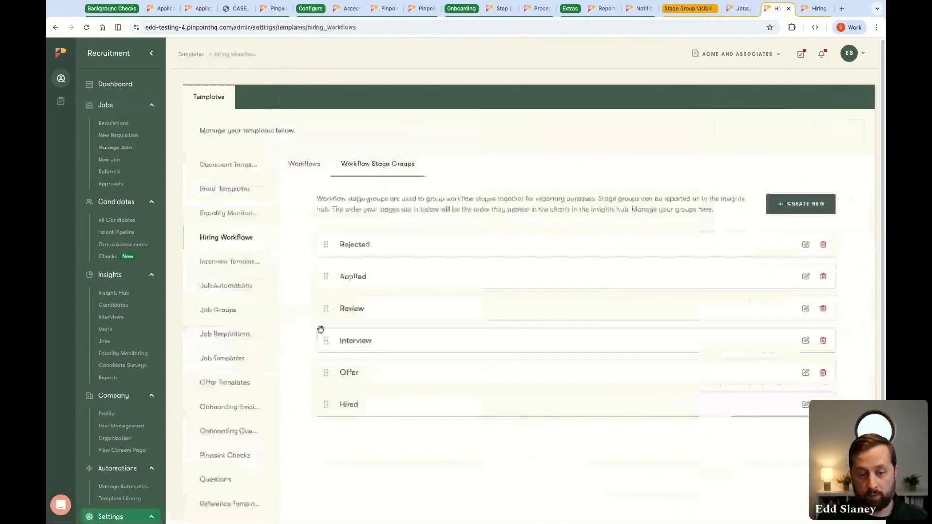
pyautogui.click(304, 164)
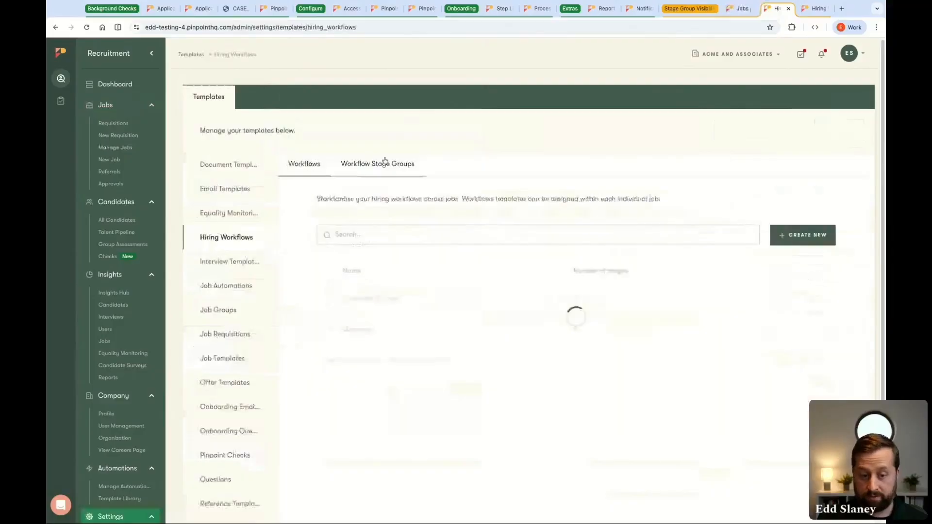
pyautogui.click(369, 299)
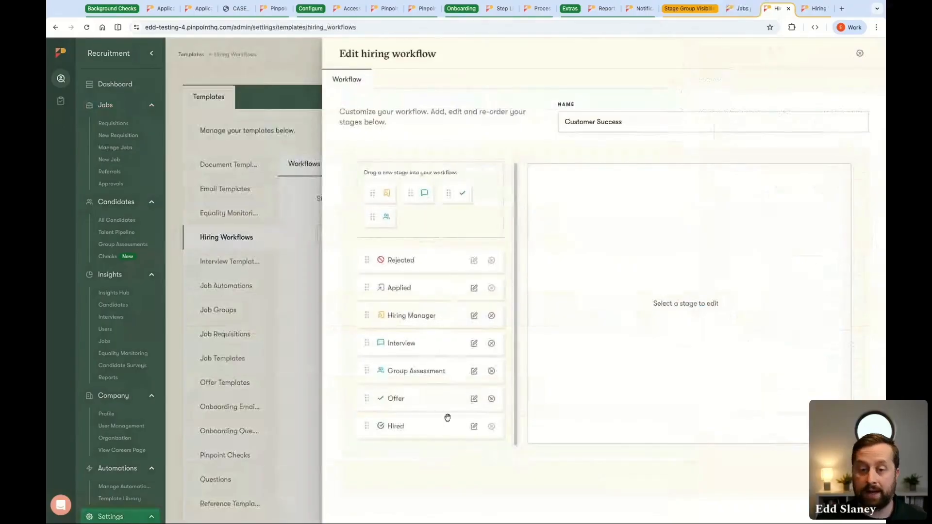
pyautogui.moveTo(386, 194); pyautogui.dragTo(398, 371)
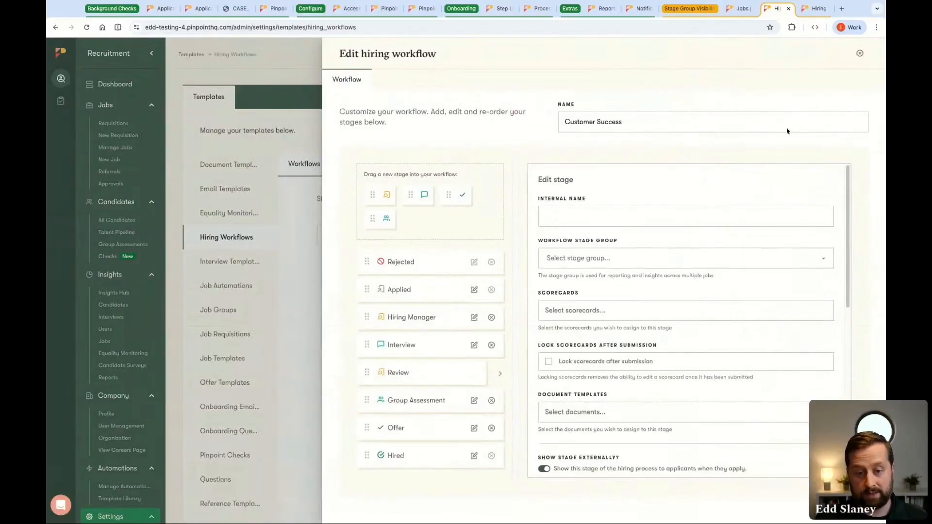
pyautogui.click(860, 53)
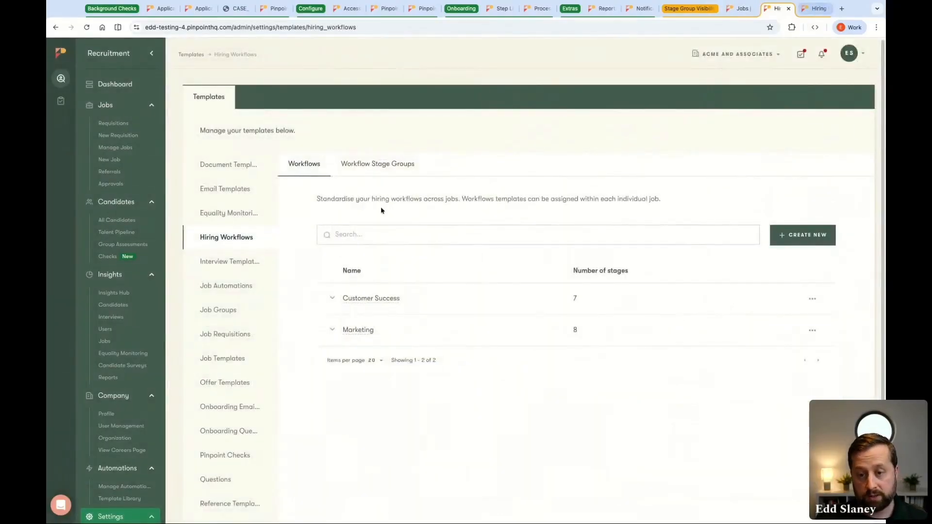
# Create a workflow stage group named Hiring Manager Review and place it between Applied and Review
pyautogui.click(377, 165)
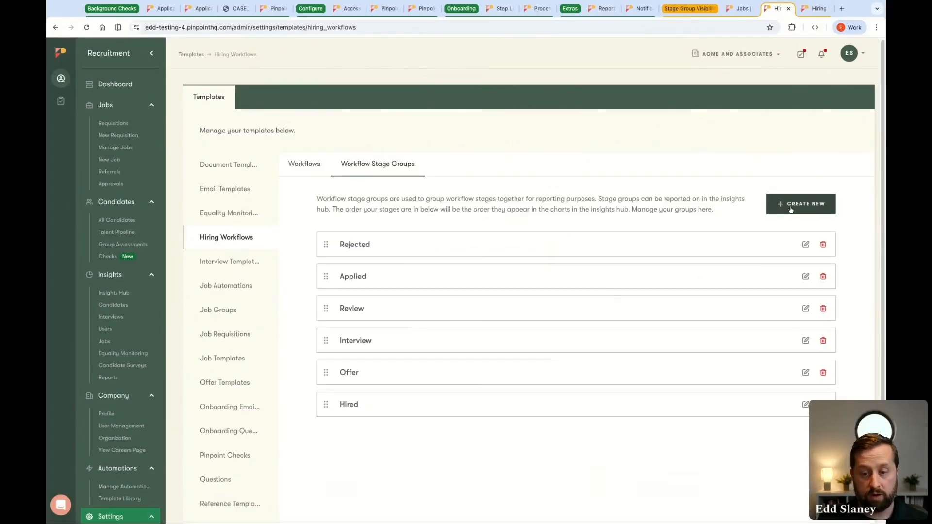
pyautogui.click(791, 210)
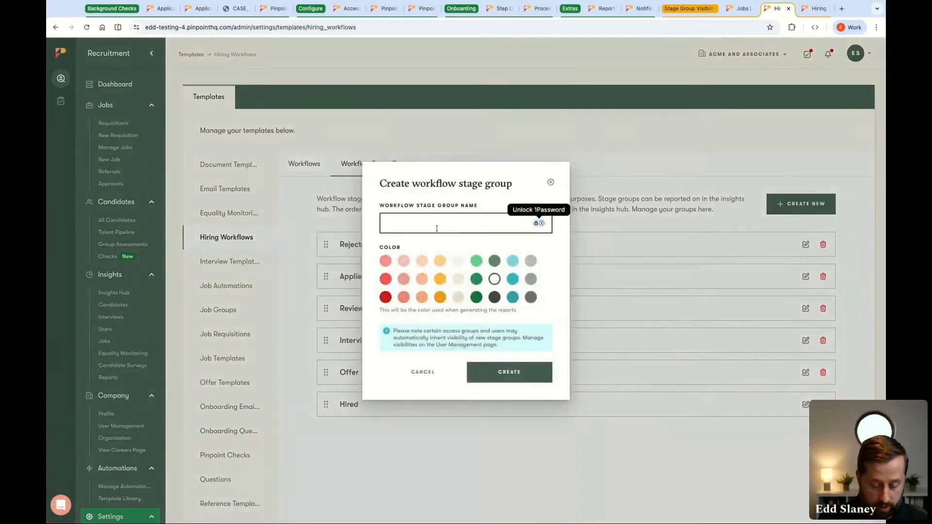
pyautogui.write('Hiring Manager REv')
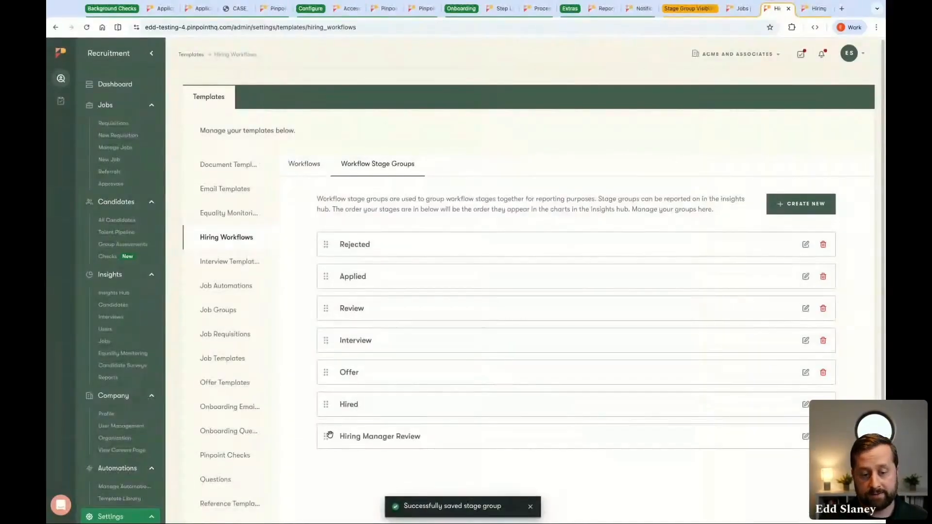
pyautogui.moveTo(329, 435); pyautogui.dragTo(335, 306)
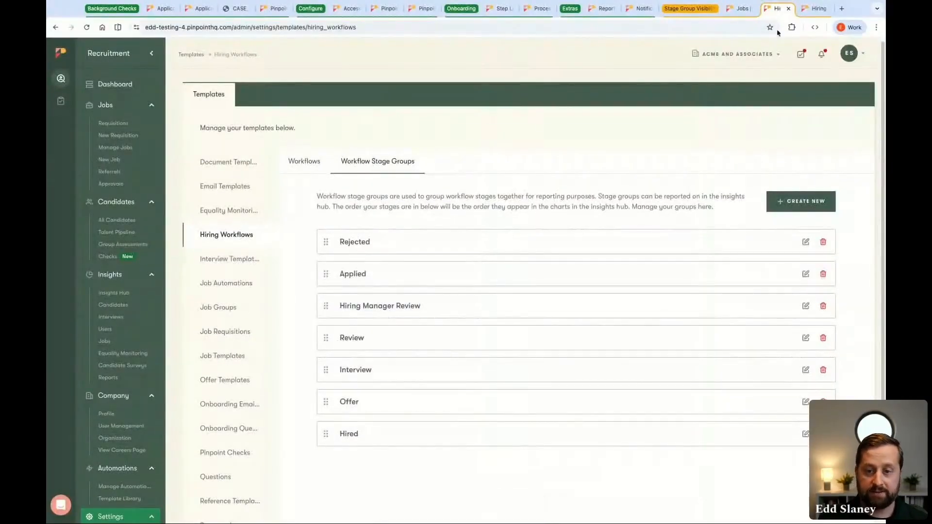
# Examine the workflow stage group options for the Hiring Manager stage of the Customer Success workflow, and return to the active jobs list
pyautogui.click(802, 12)
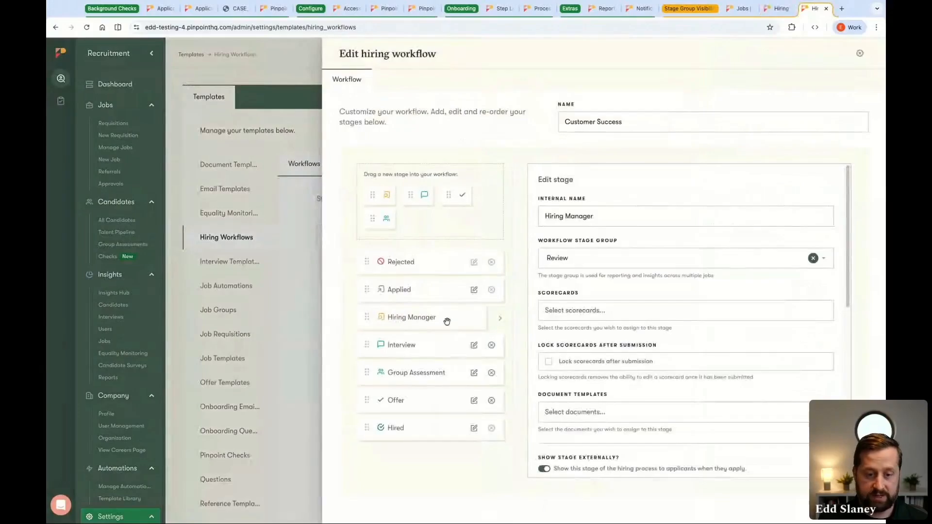
pyautogui.click(604, 259)
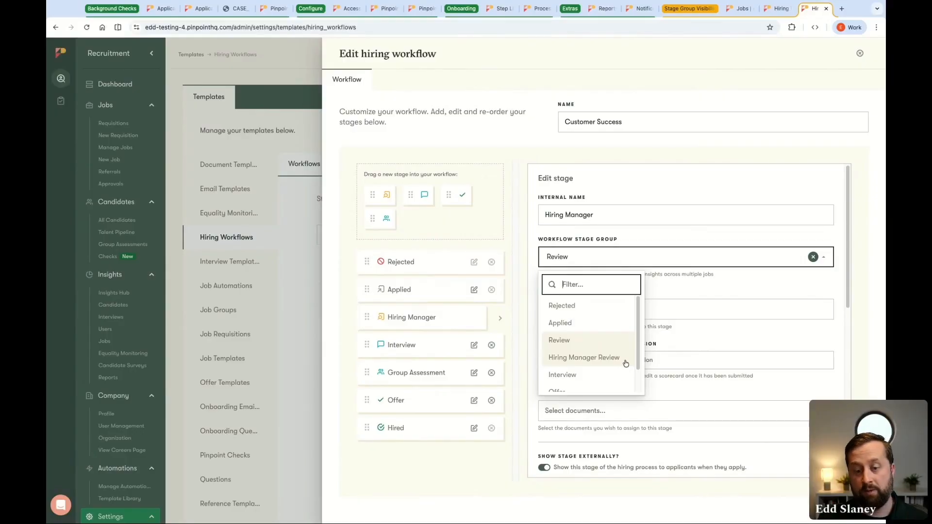
pyautogui.click(619, 150)
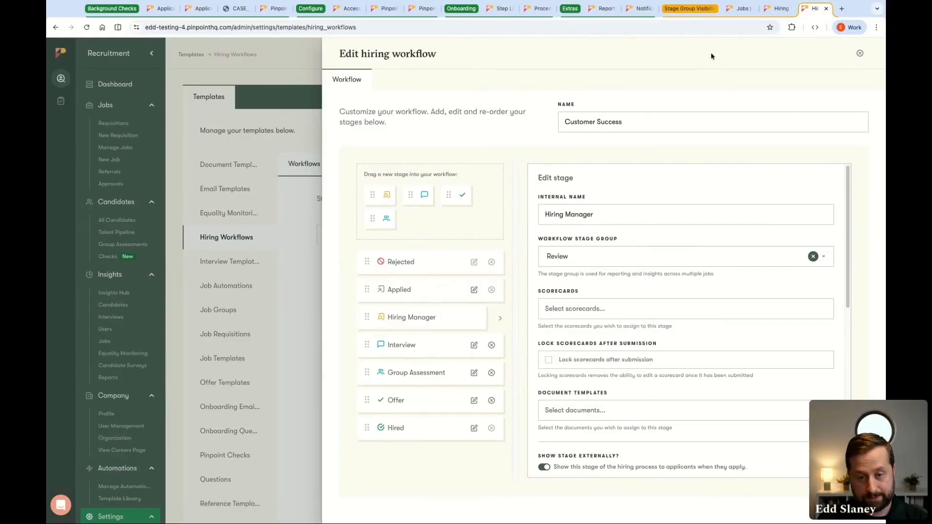
pyautogui.click(738, 10)
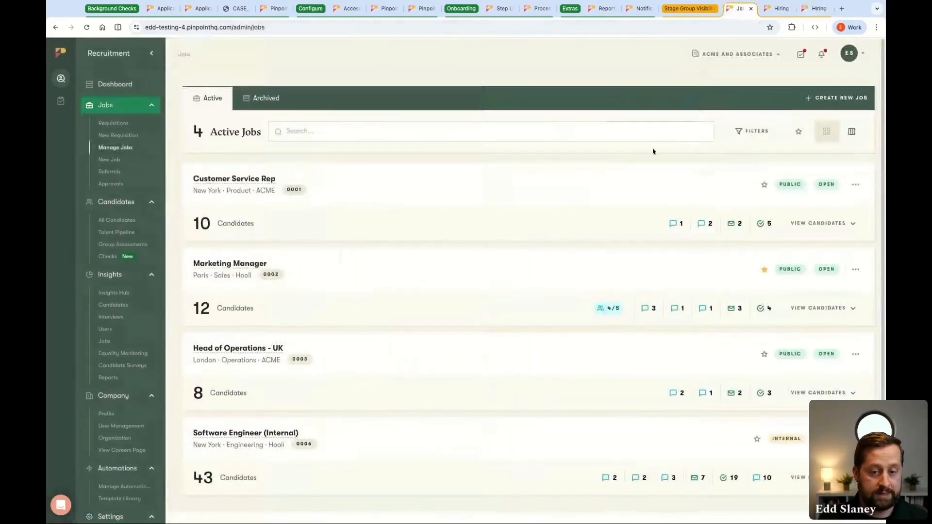